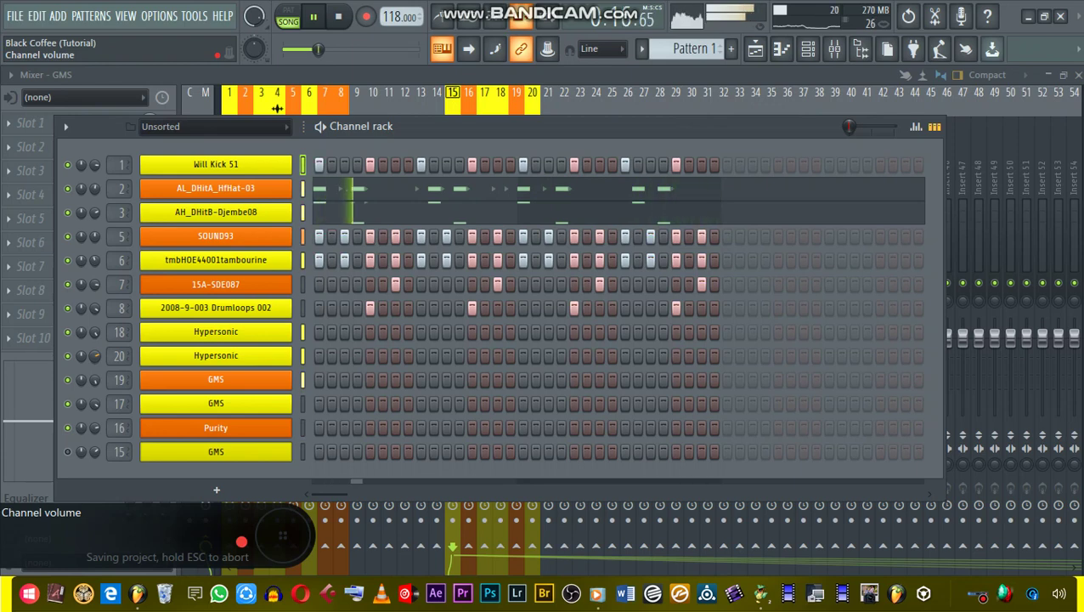
- View the mixer and select the Purity insert track
left_click(95, 332)
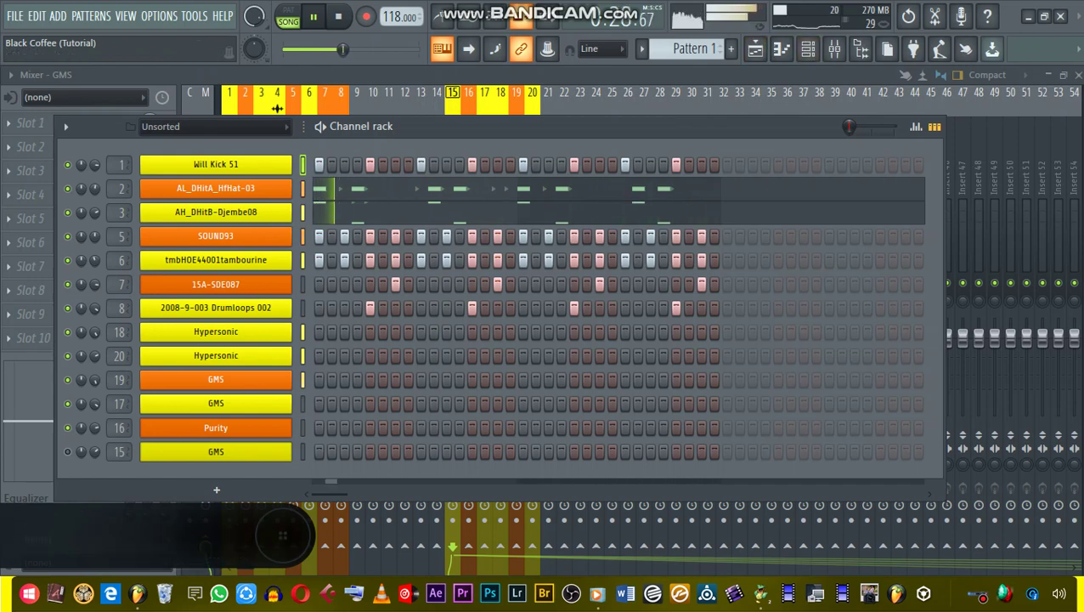
left_click(834, 48)
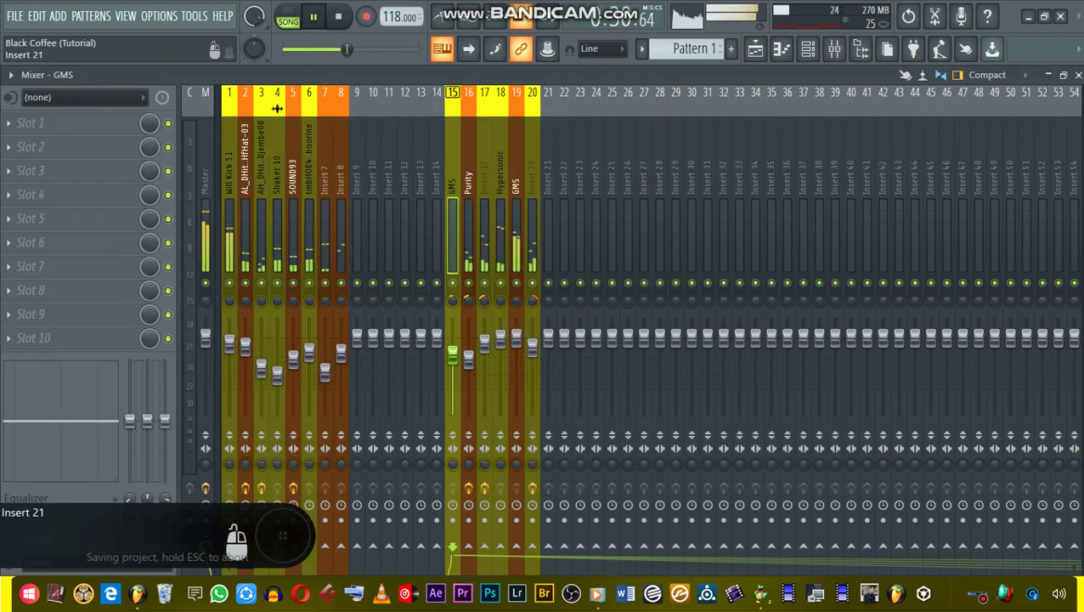
key("Right")
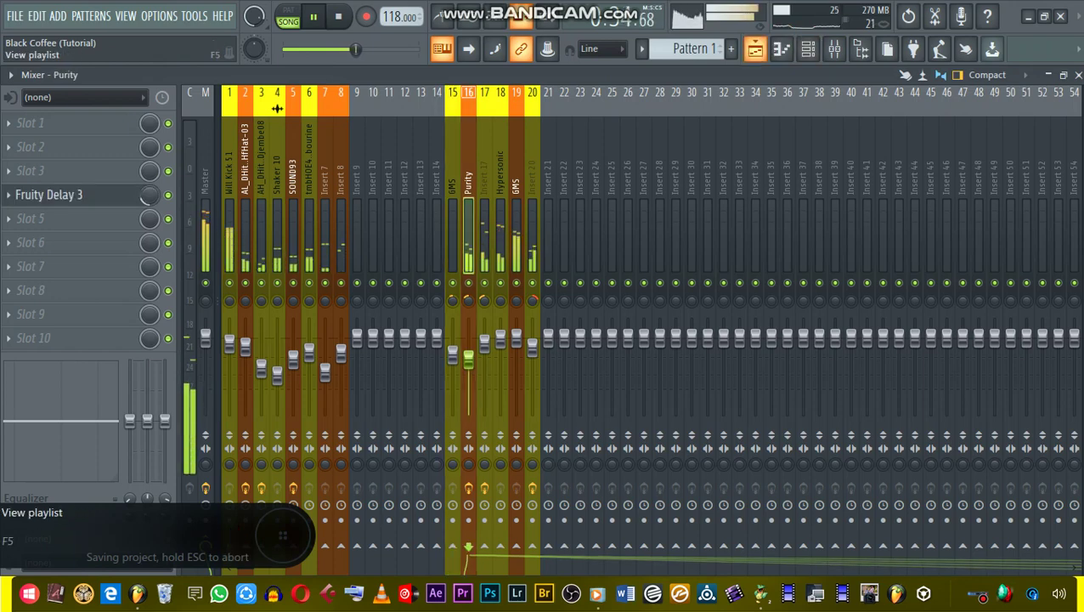
- View the playlist and browse its pattern, audio and automation clips in the picker, returning to the patterns
left_click(442, 48)
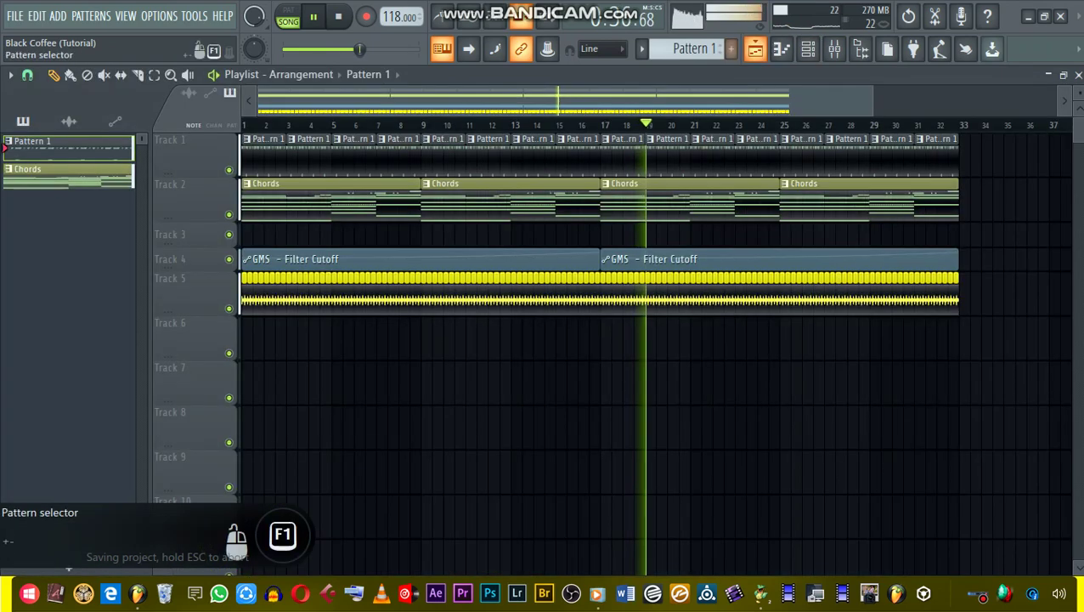
left_click(69, 121)
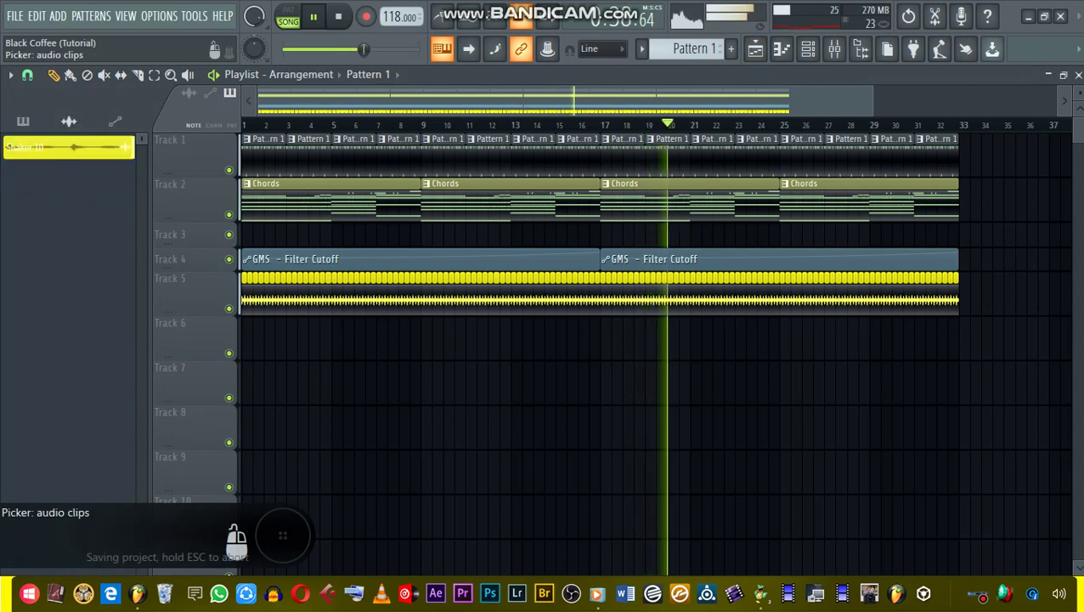
left_click(23, 122)
left_click(69, 122)
left_click(114, 121)
left_click(23, 121)
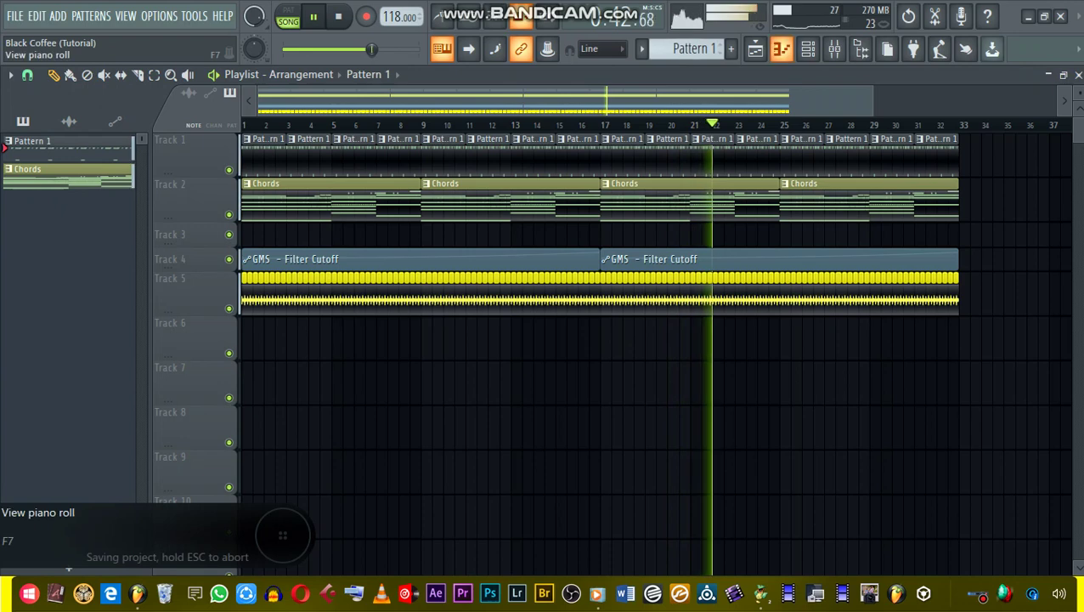
- Adjust the volume of the GMS channel routed to mixer track 15 in the channel rack and stop playback
left_click(755, 50)
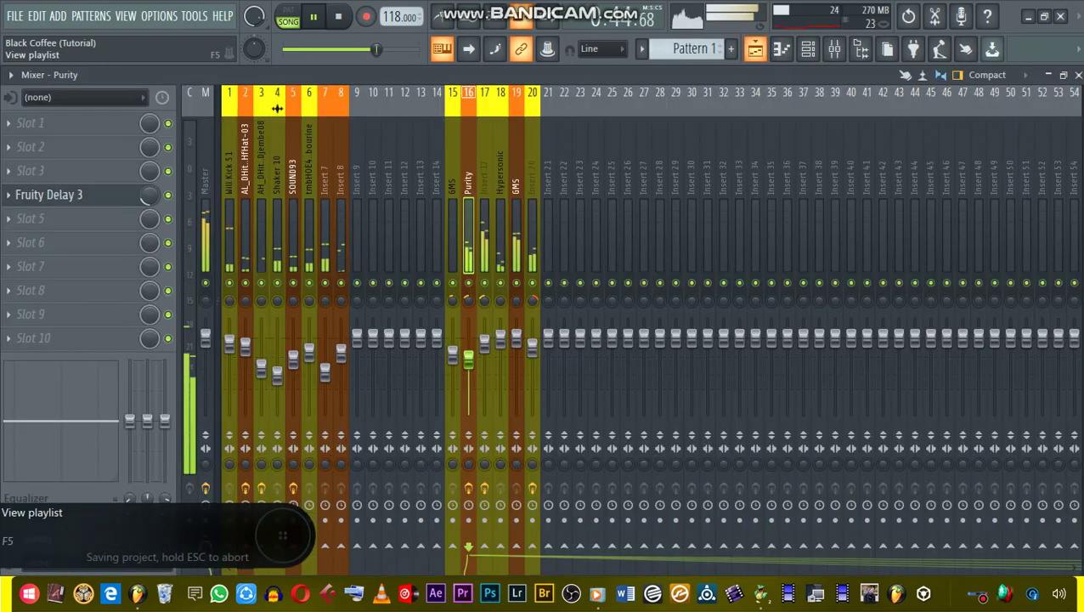
left_click(781, 50)
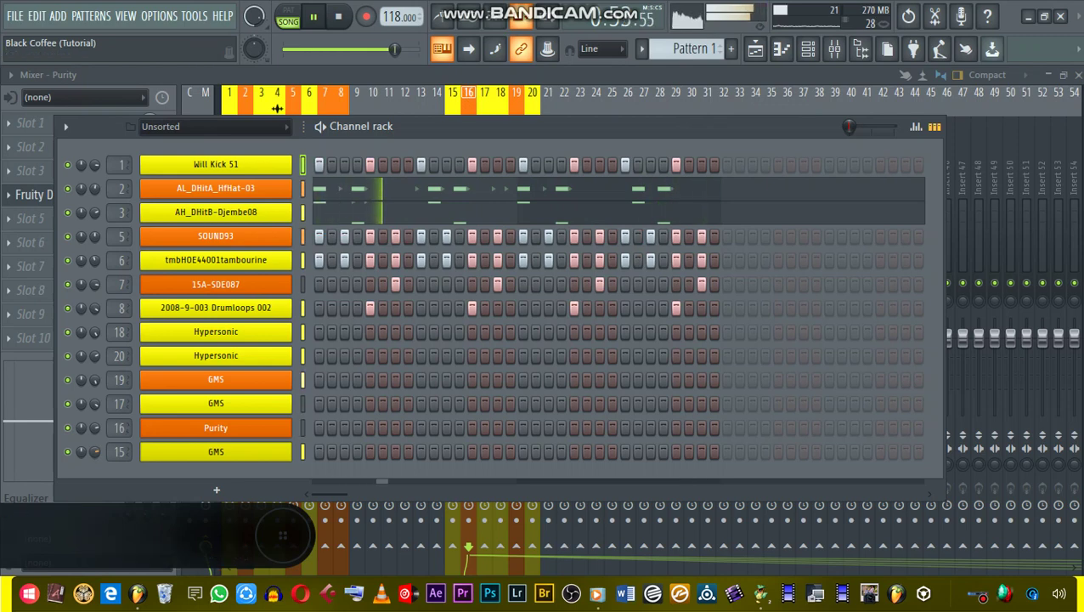
left_click_drag(95, 452, 95, 419)
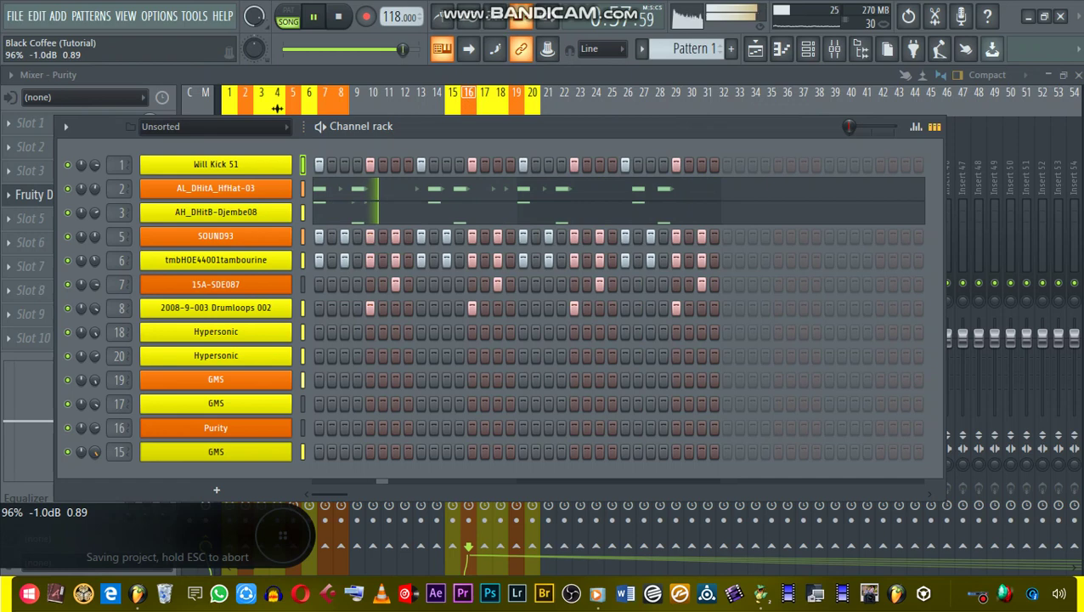
left_click_drag(95, 452, 95, 482)
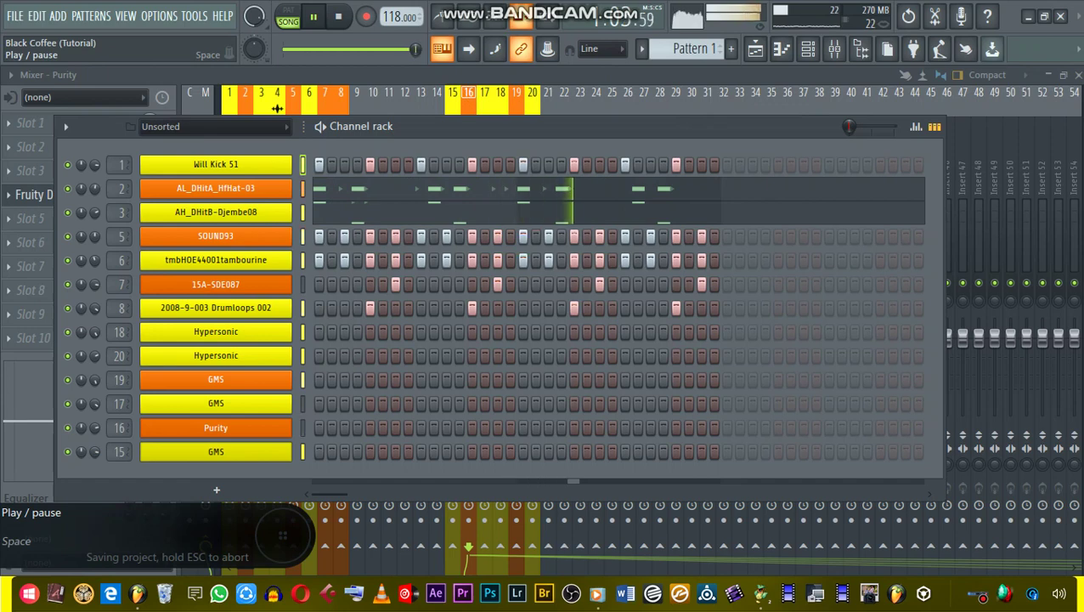
left_click(313, 16)
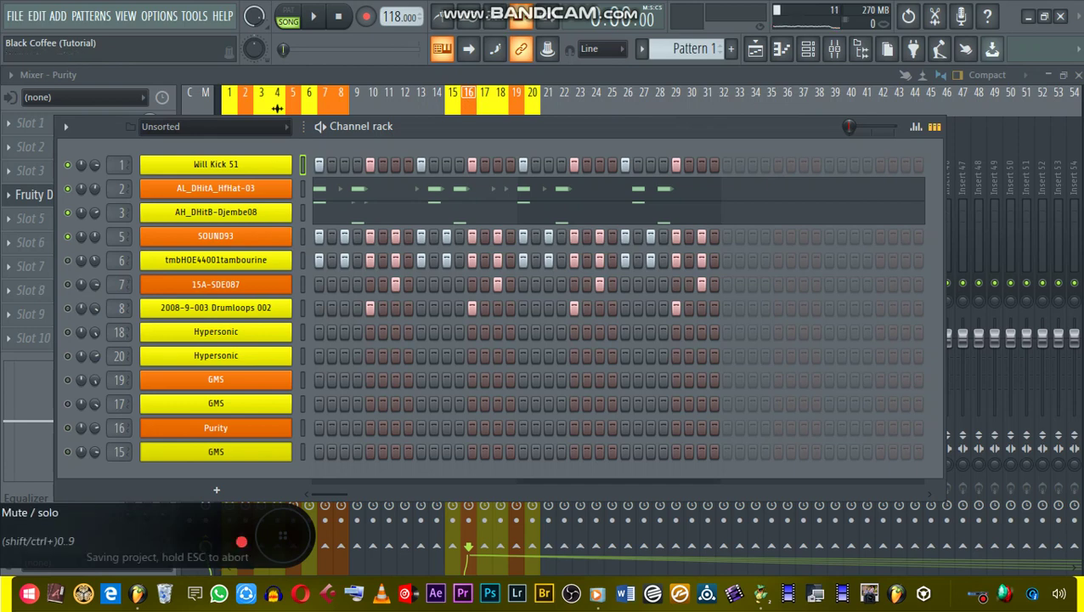
- Mute the remaining channels so that only Will Kick 51 is active in the channel rack, and play the song
left_click(68, 236)
left_click(68, 212)
key("space")
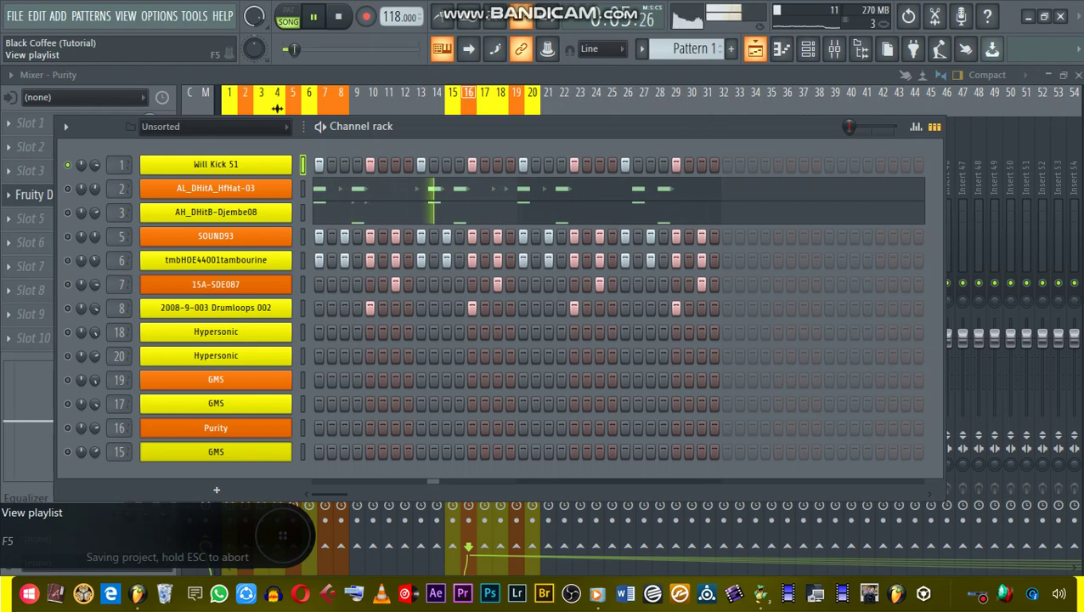
- Examine the Will Kick 51 sampler settings, its mixer track and the playlist arrangement, ending at the channel rack
left_click(216, 164)
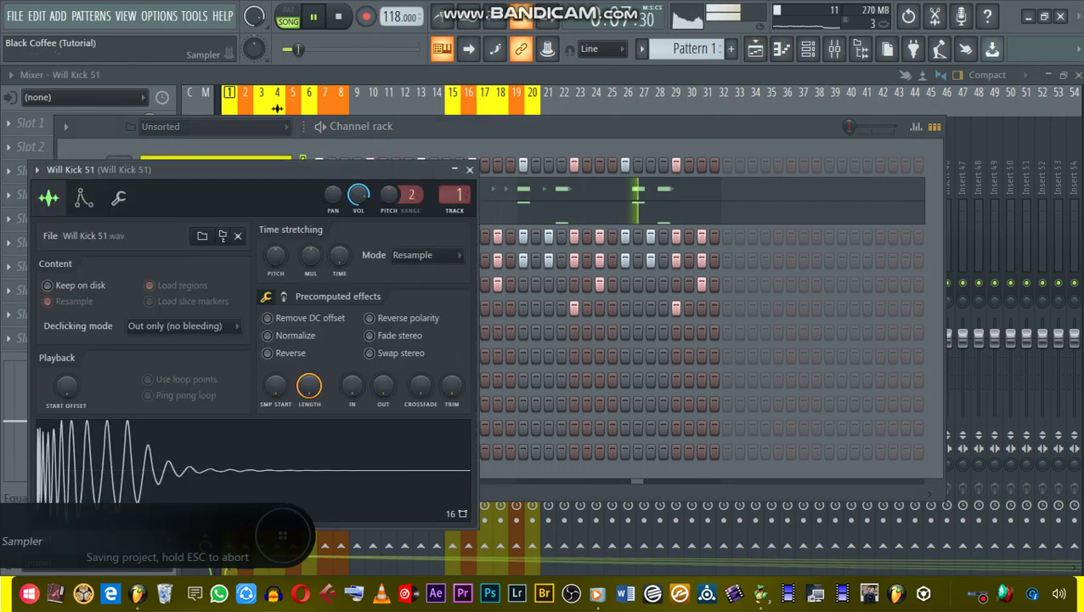
left_click(455, 169)
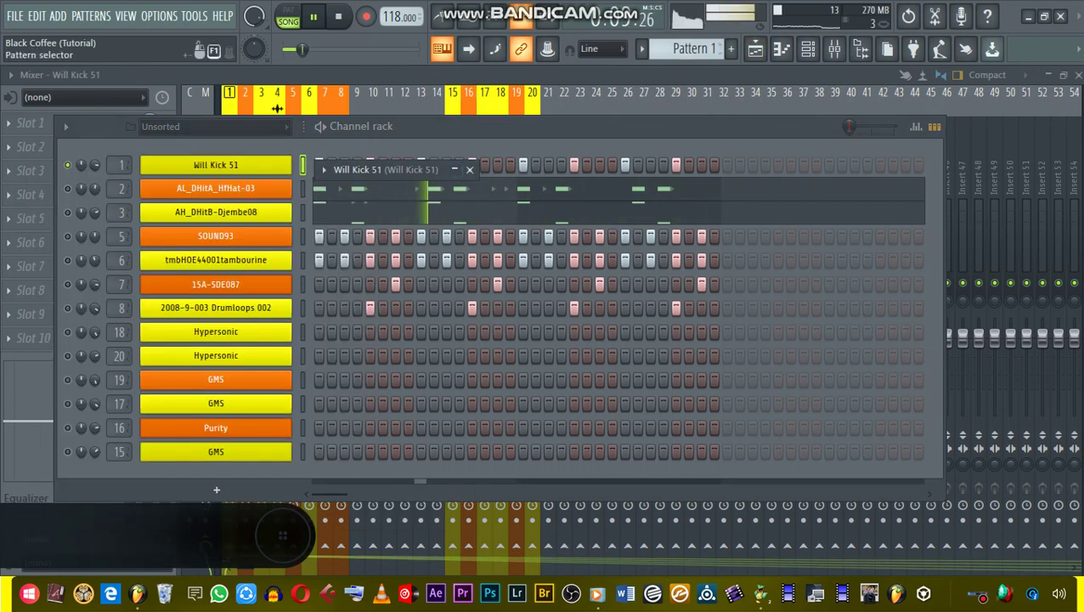
key("F9")
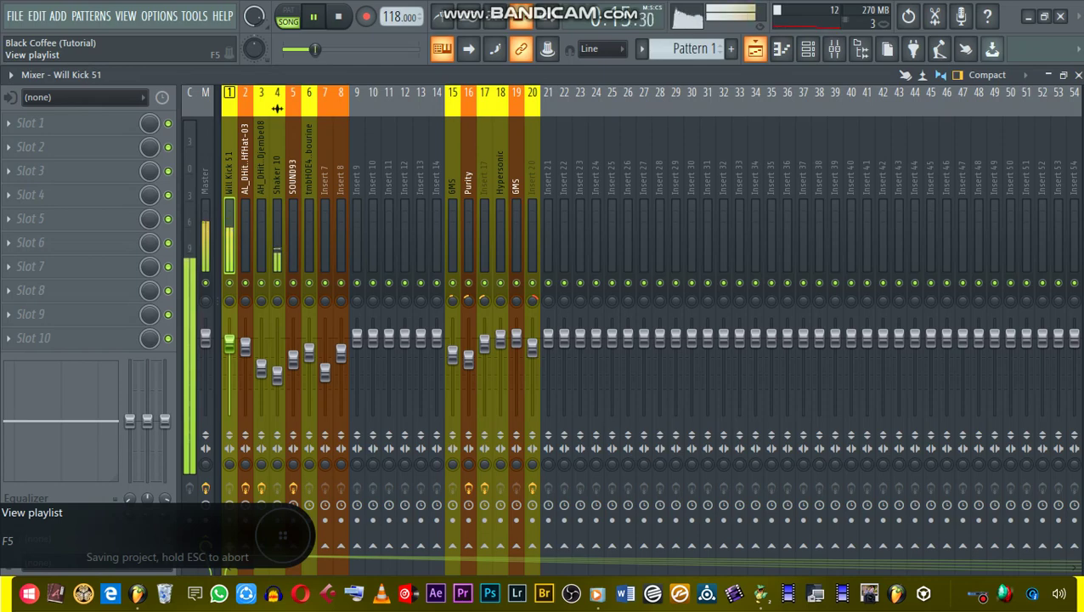
left_click(755, 48)
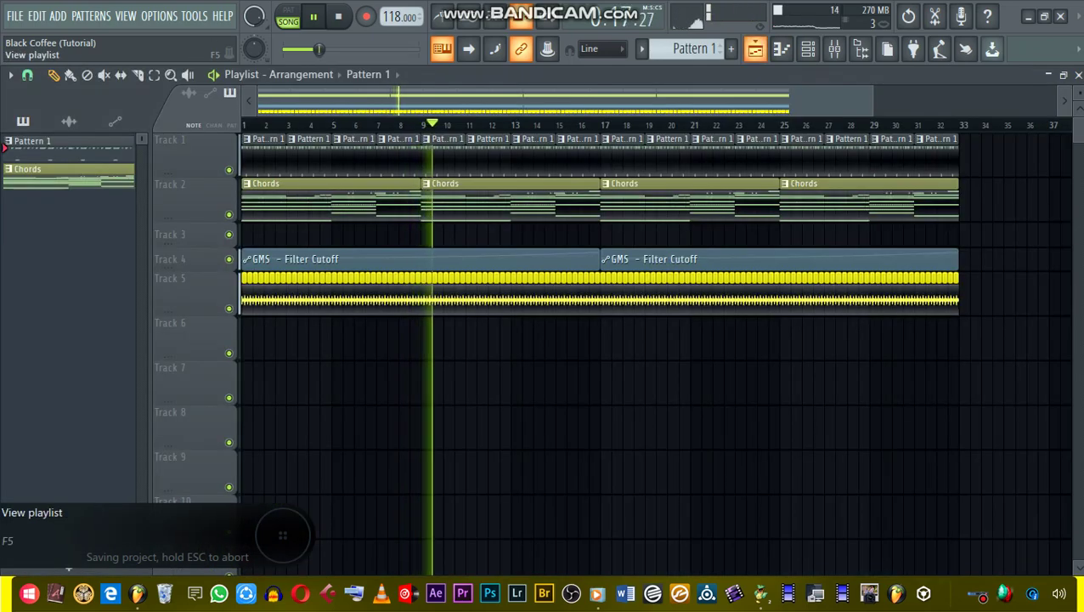
key("F9")
left_click(807, 49)
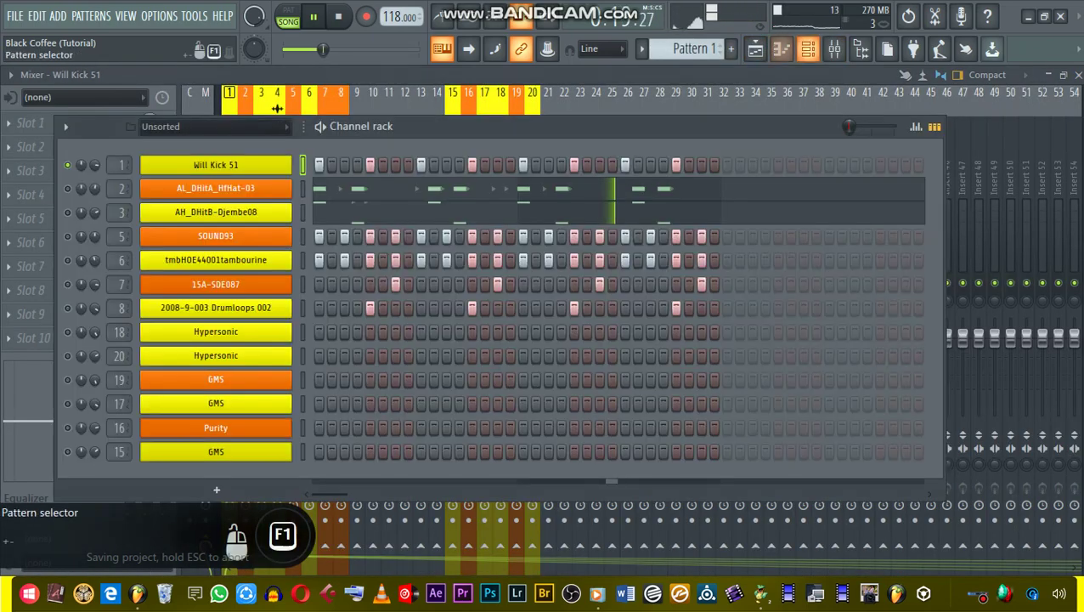
- Unmute the AL_DHitA_HfHat-03 channel and examine its notes up close in the piano roll
key("ctrl+s")
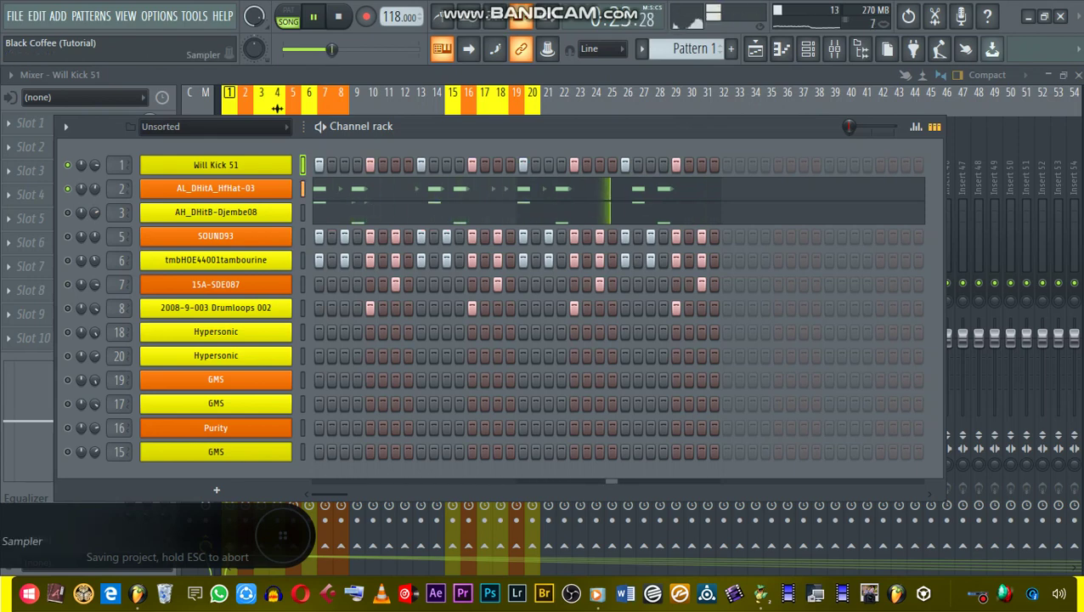
right_click(292, 182)
left_click(316, 189)
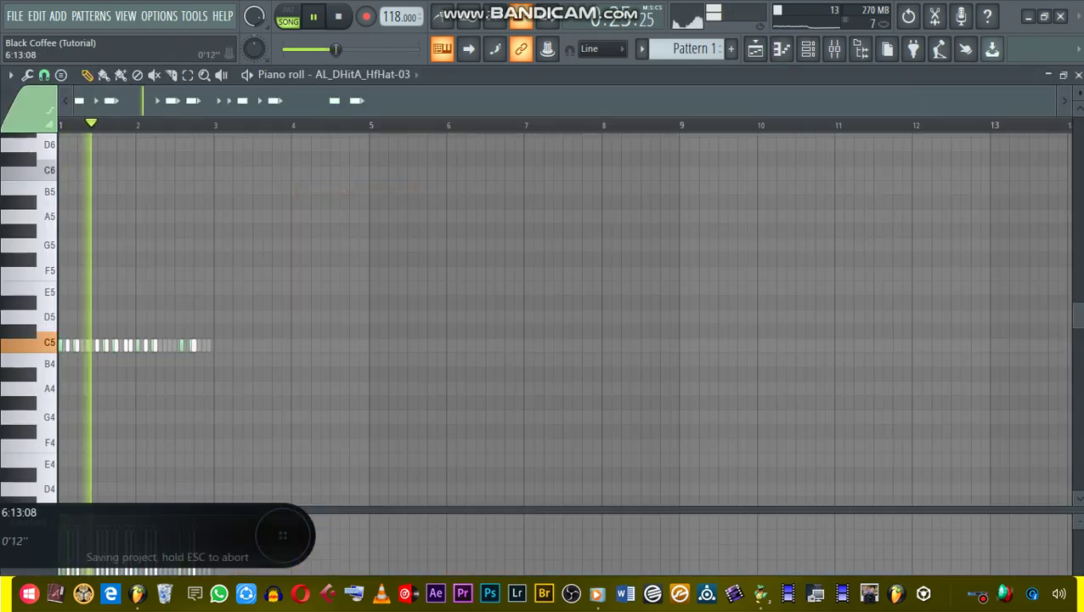
left_click_drag(1054, 101, 448, 101)
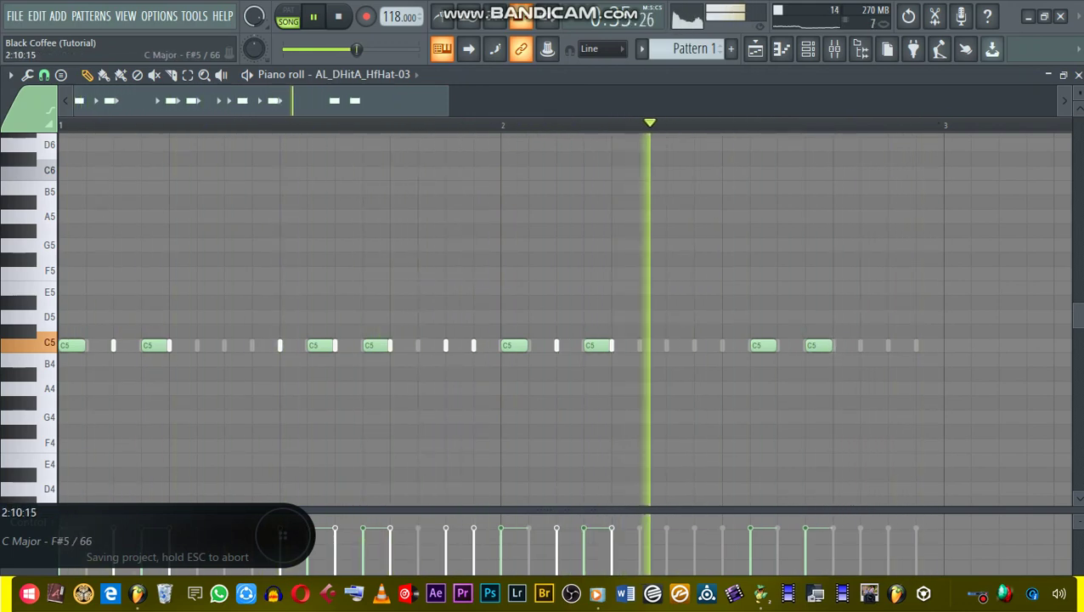
left_click(1078, 74)
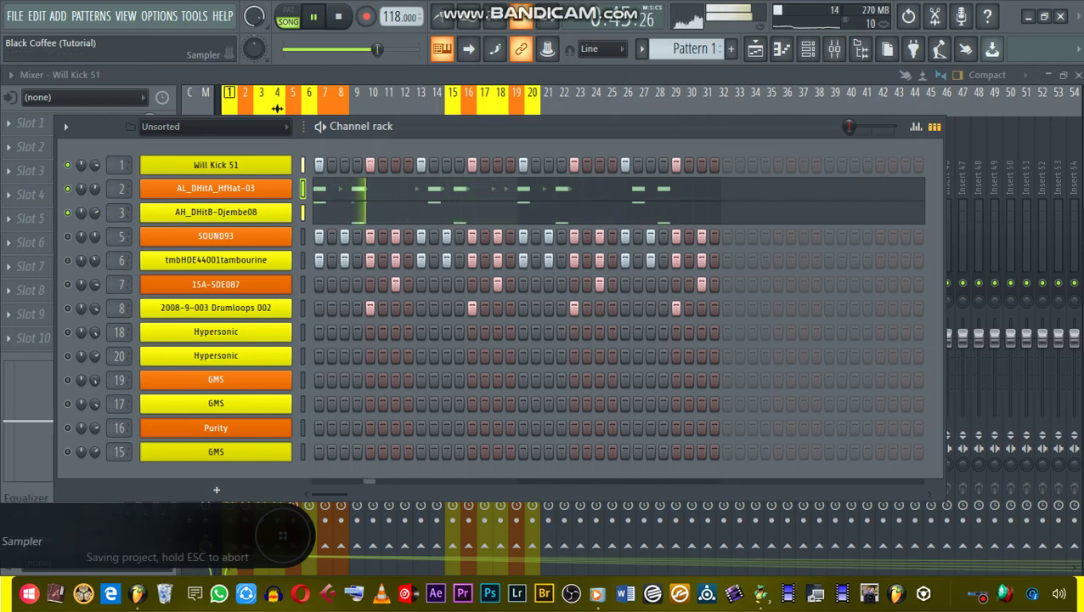
- Unmute the AH_DHitB-Djembe08 channel and examine its high and low notes in the piano roll
right_click(293, 208)
left_click(318, 210)
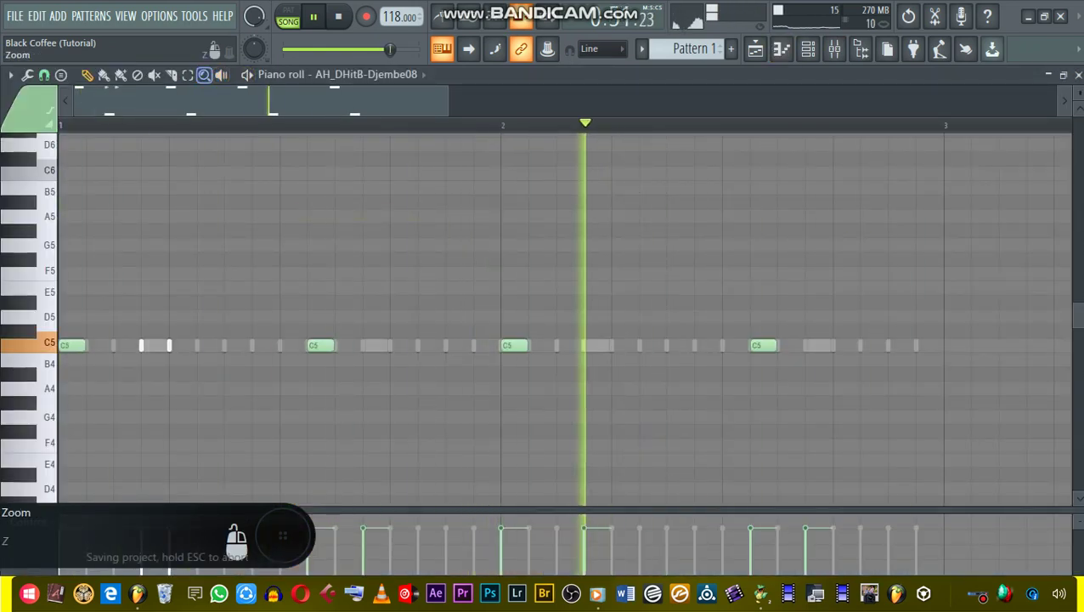
right_click(379, 215, "ctrl")
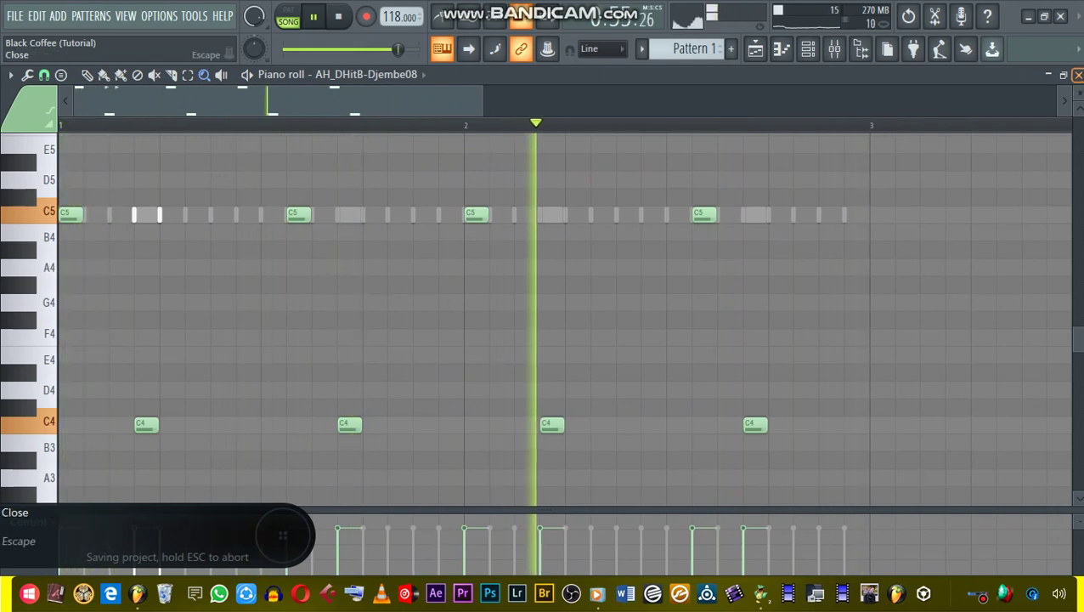
left_click(1077, 74)
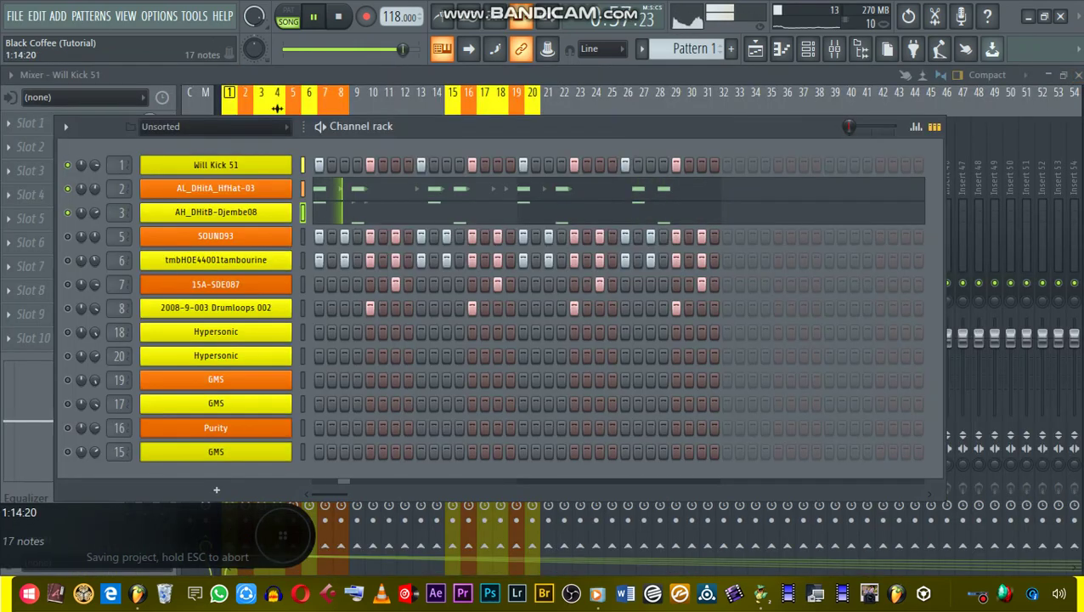
- Check the kick, hi-hat and djembe in the mixer and playlist, and return to the channel rack
left_click(834, 48)
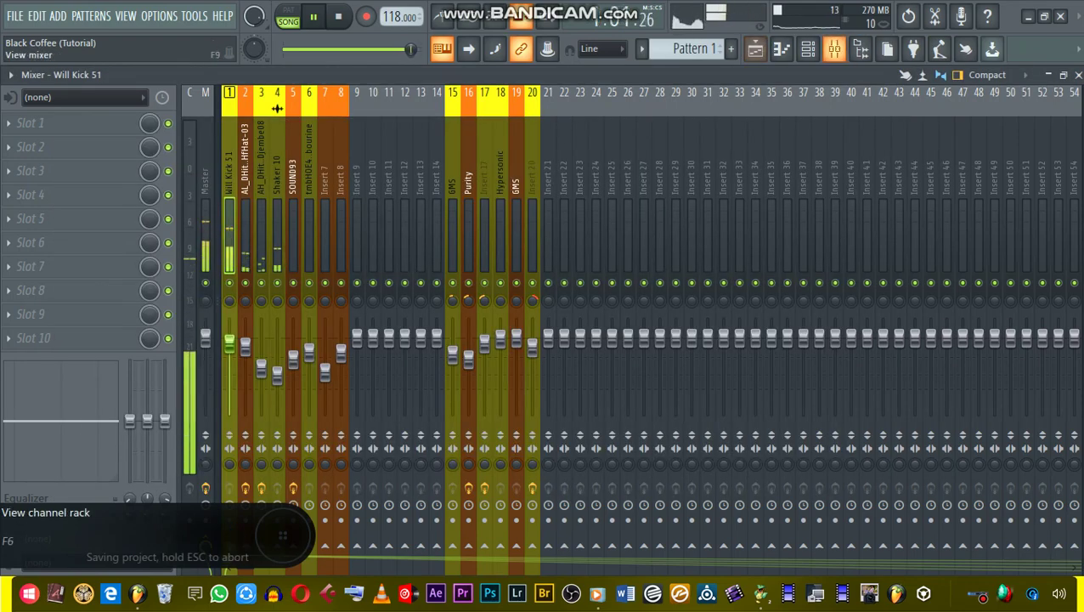
left_click(755, 49)
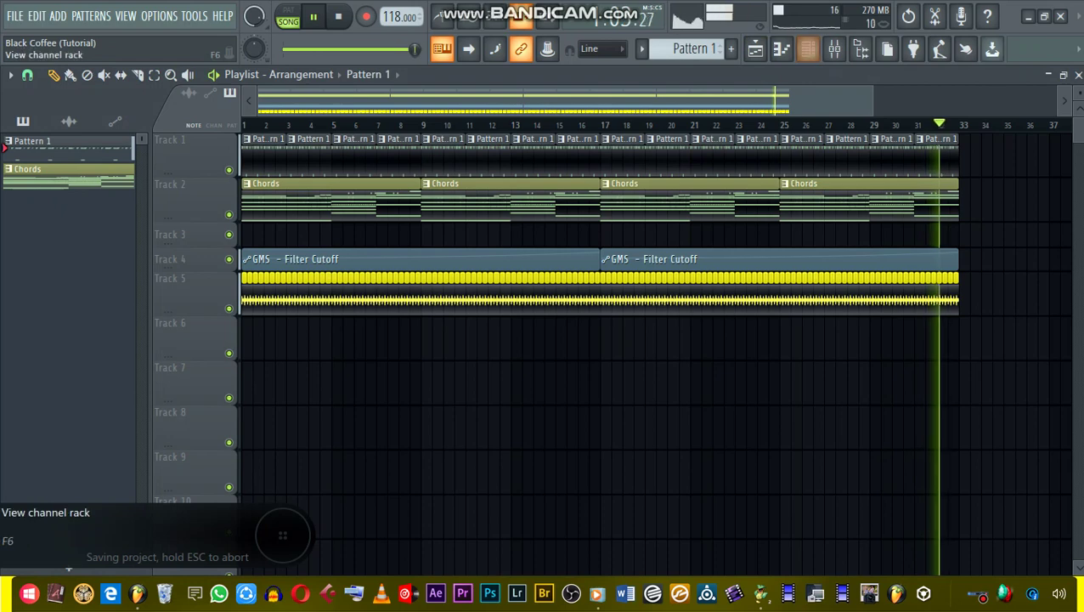
left_click(808, 48)
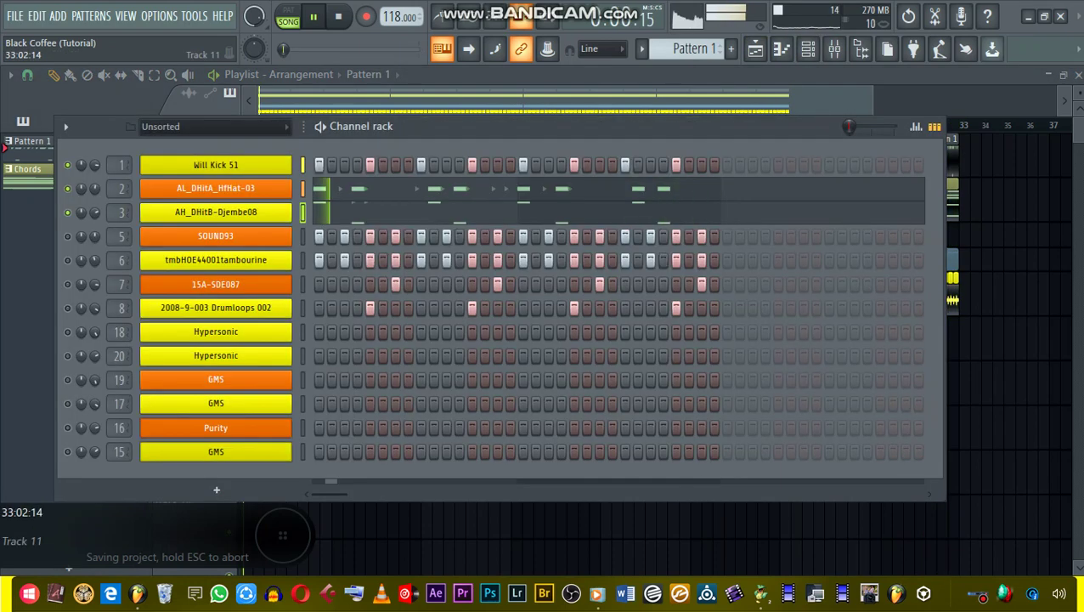
left_click(991, 589)
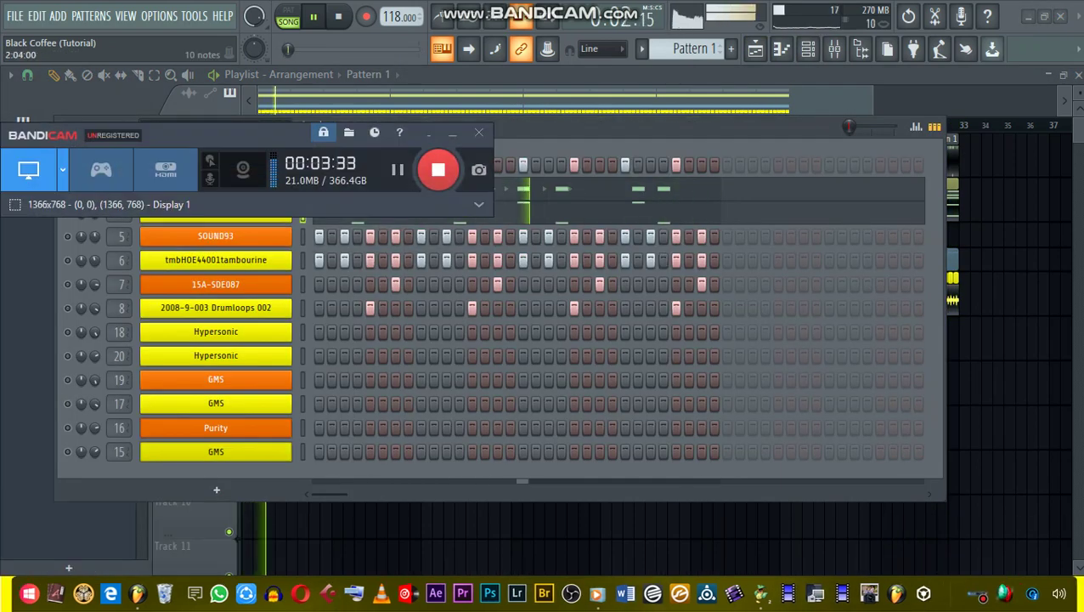
left_click(452, 133)
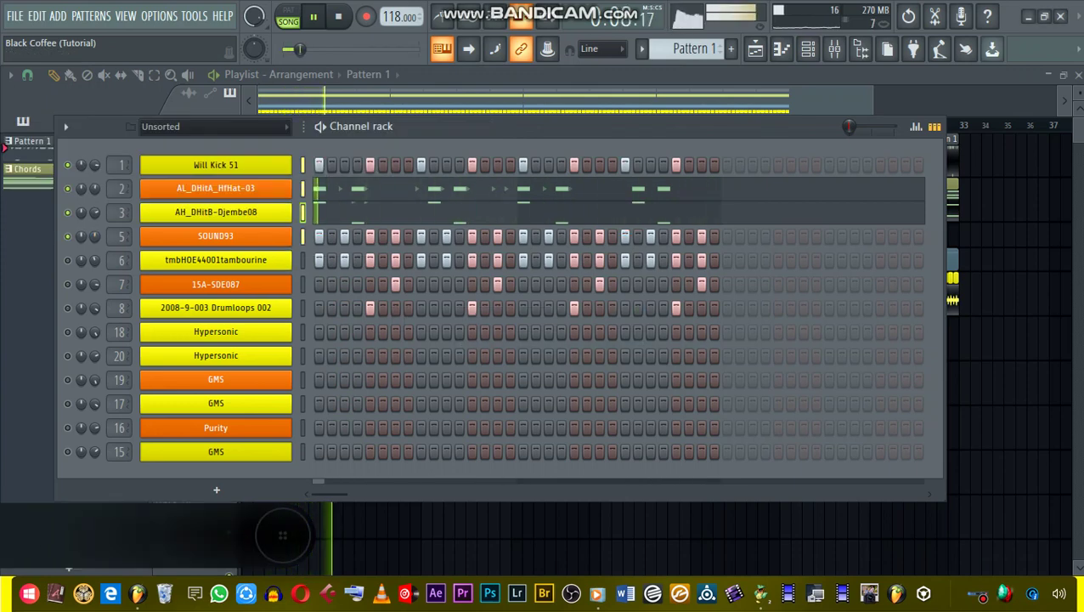
- Unmute the SOUND93 channel and check it in the mixer and the playlist
left_click(834, 49)
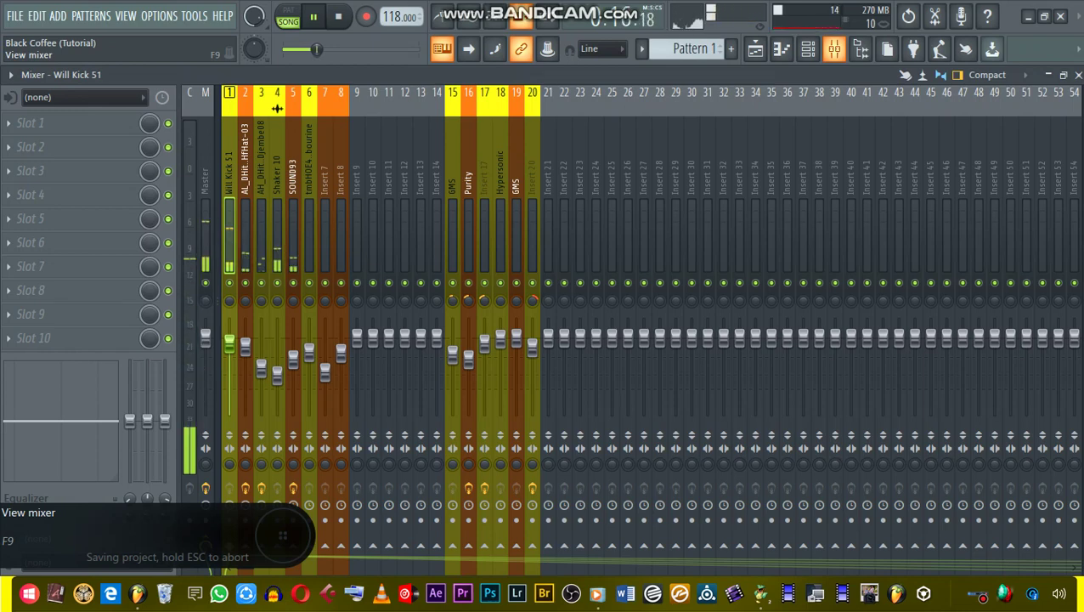
key("F5")
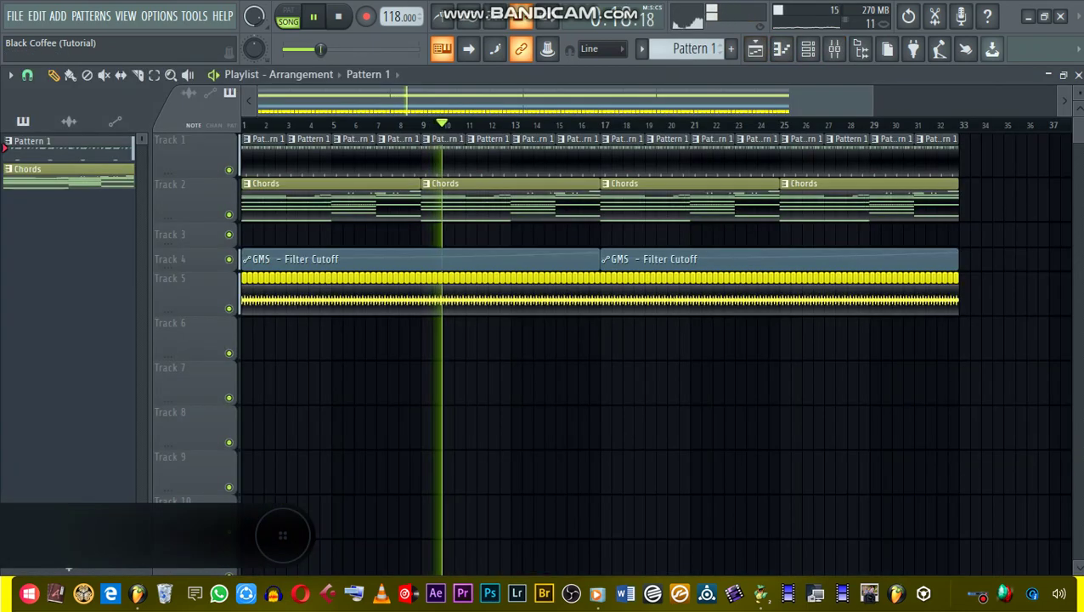
- Unmute the tmbHOE44001tambourine and 15A-SDE087 channels in turn, checking the playlist and the mixer
key("F6")
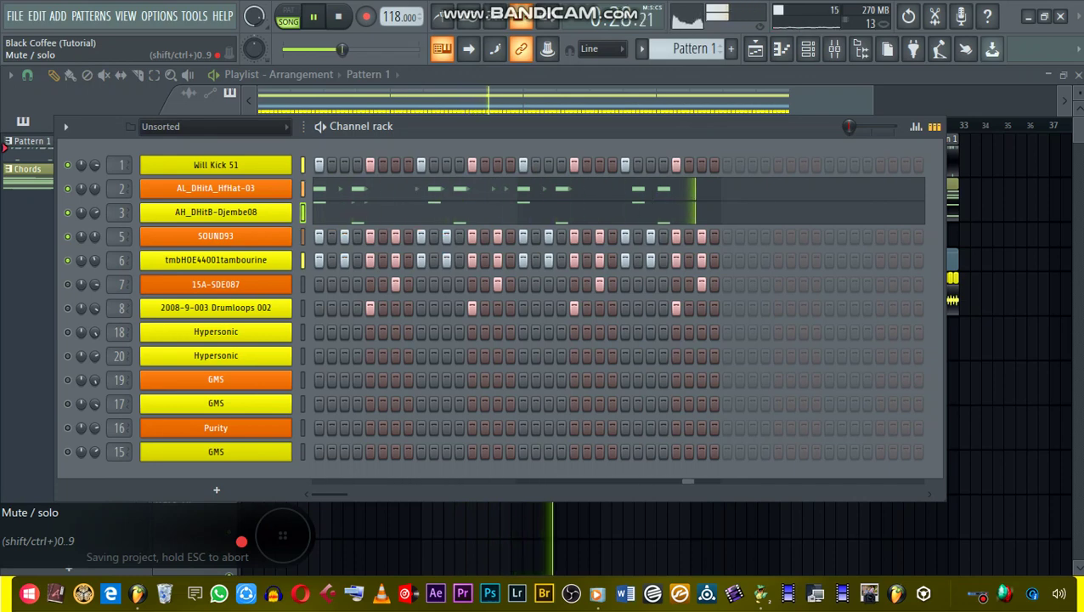
left_click(808, 48)
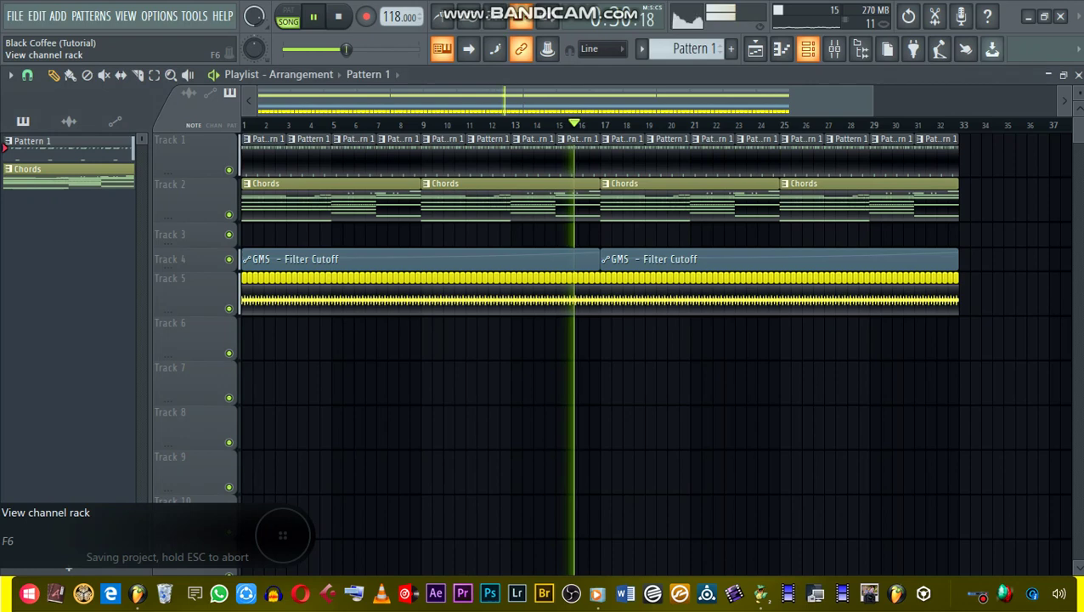
left_click(808, 49)
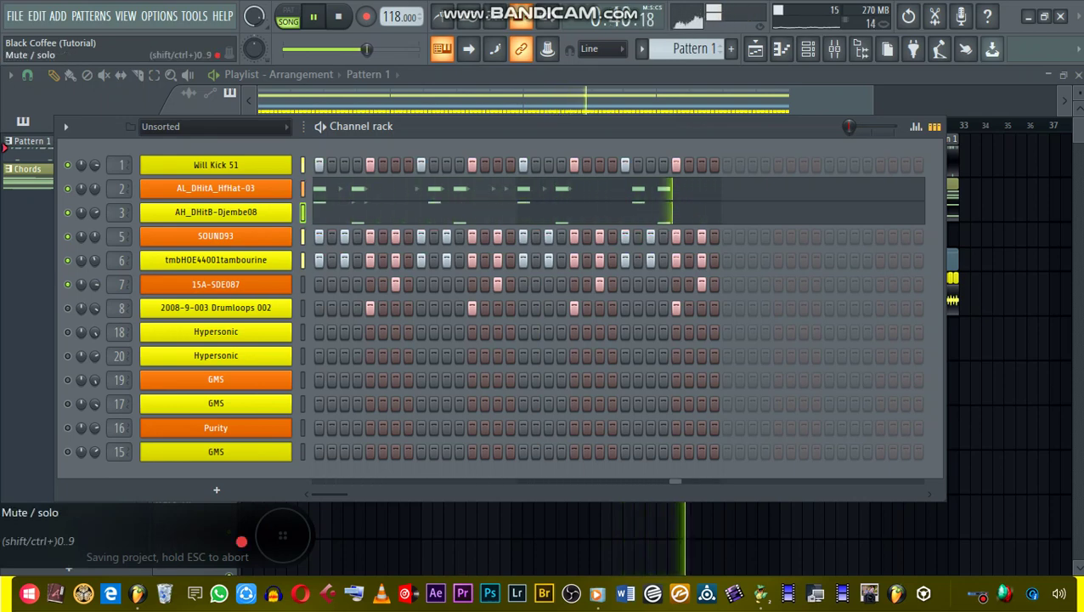
left_click(834, 49)
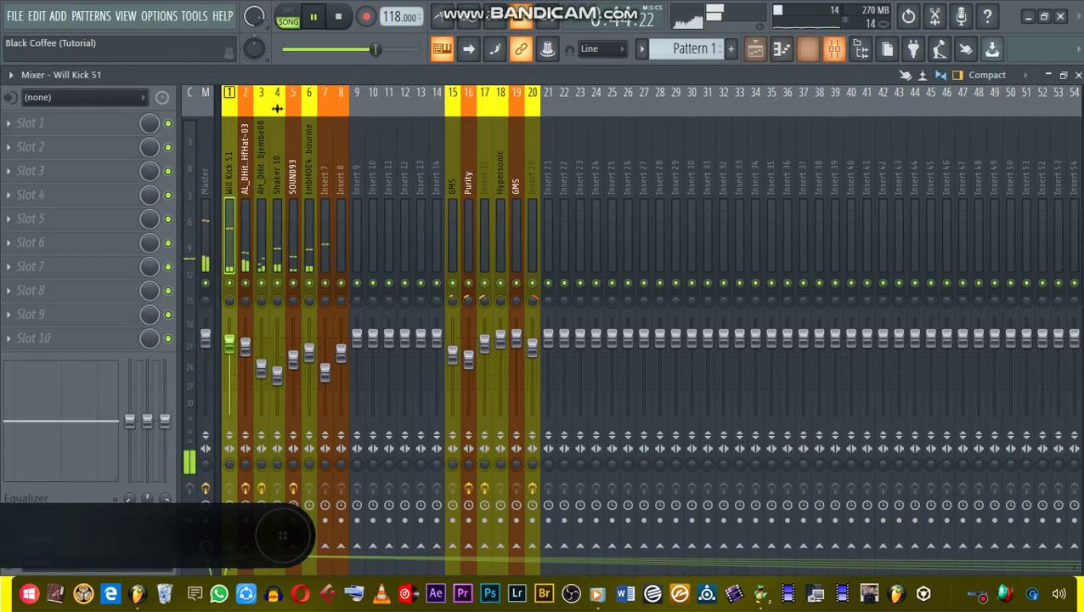
- Unmute the 2008-9-003 Drumloops 002 channel and check it in the mixer and the playlist
left_click(755, 48)
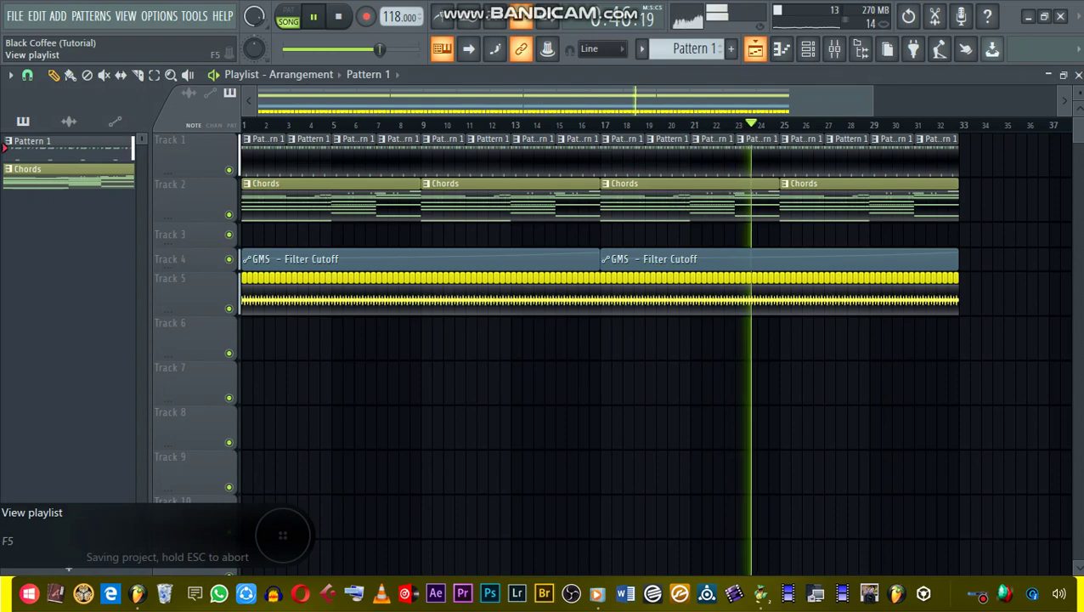
left_click(755, 48)
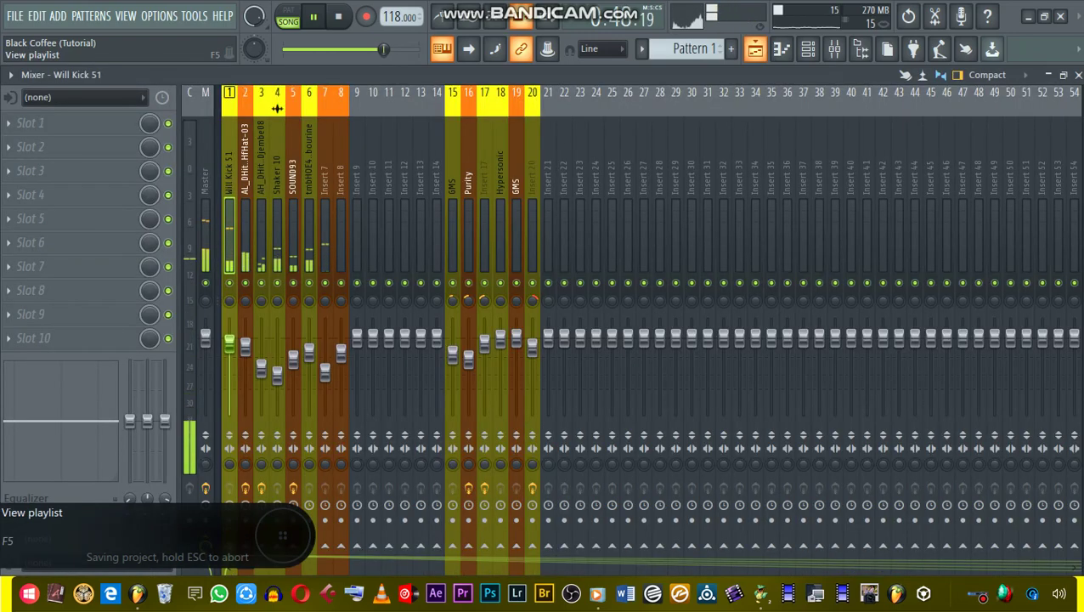
left_click(756, 48)
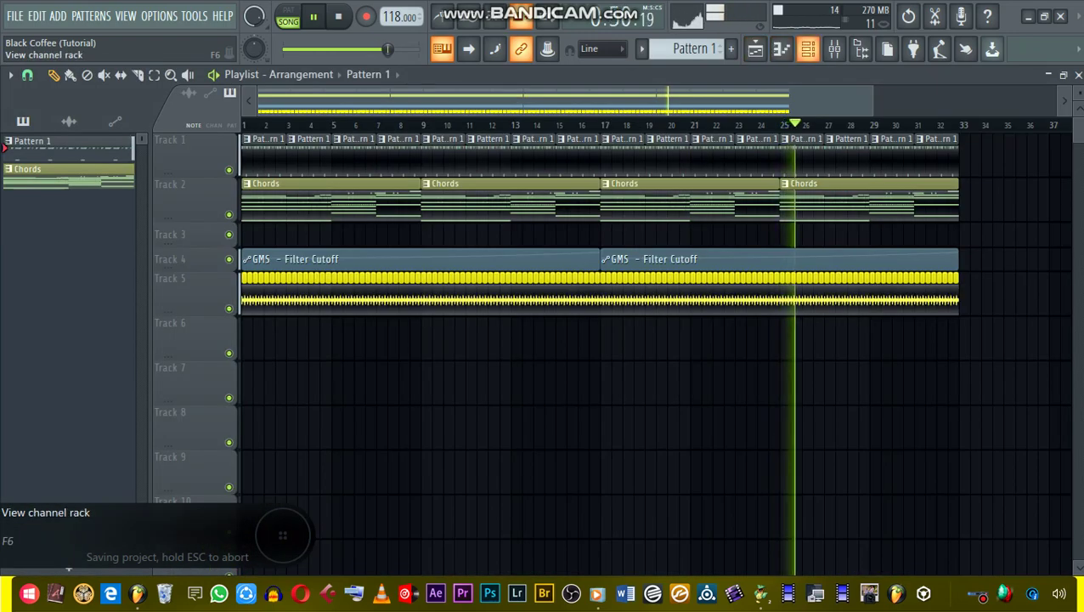
left_click(781, 48)
left_click(67, 308)
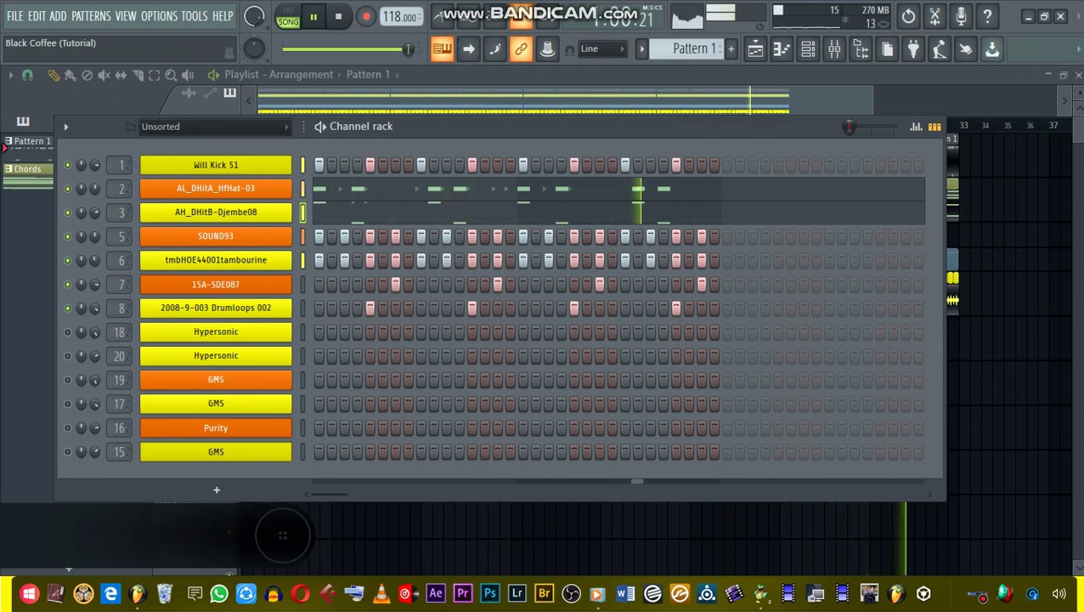
left_click(834, 48)
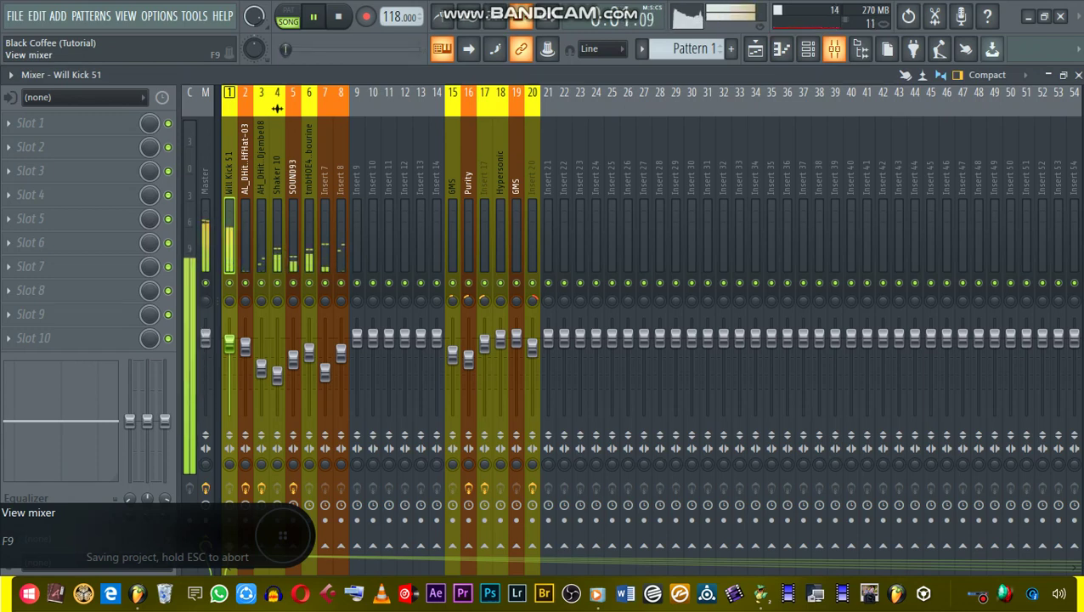
left_click(755, 48)
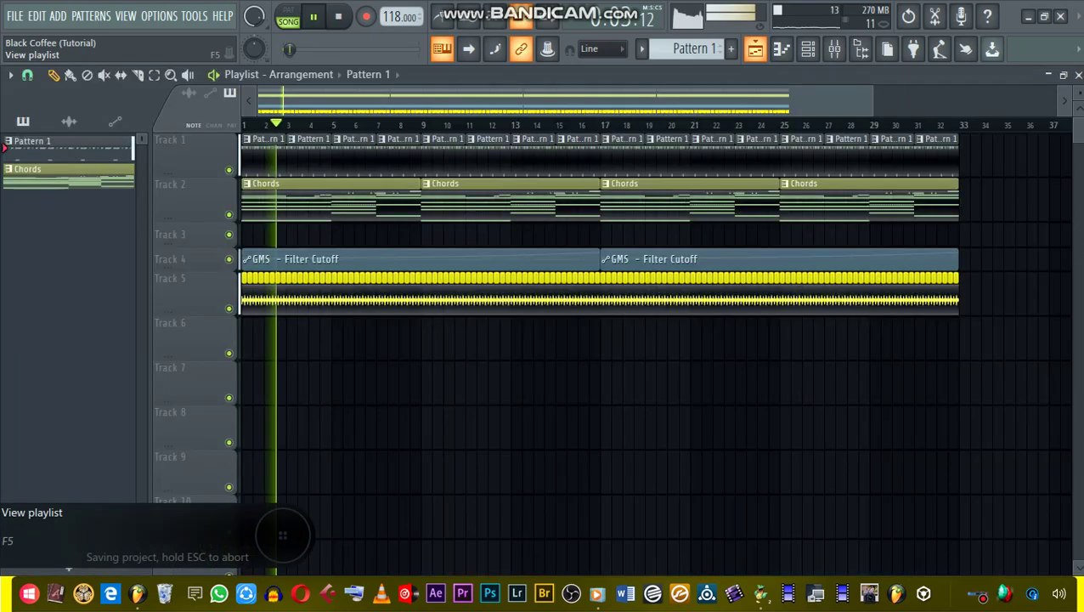
left_click(808, 48)
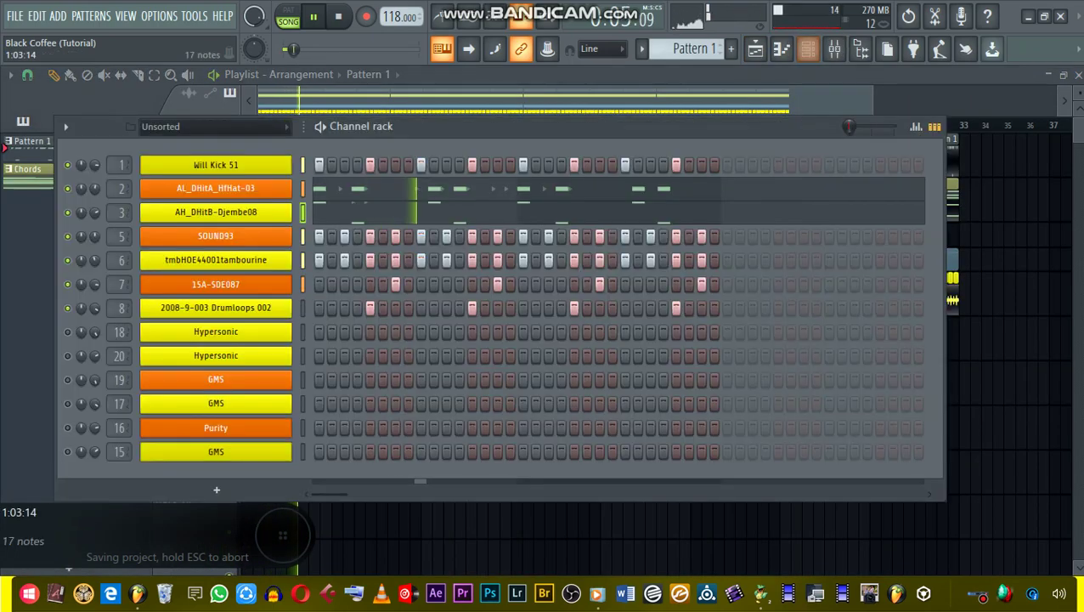
- Switch to the Chords pattern and unmute the Hypersonic channel 18 after a look at its notes
key("ctrl+s")
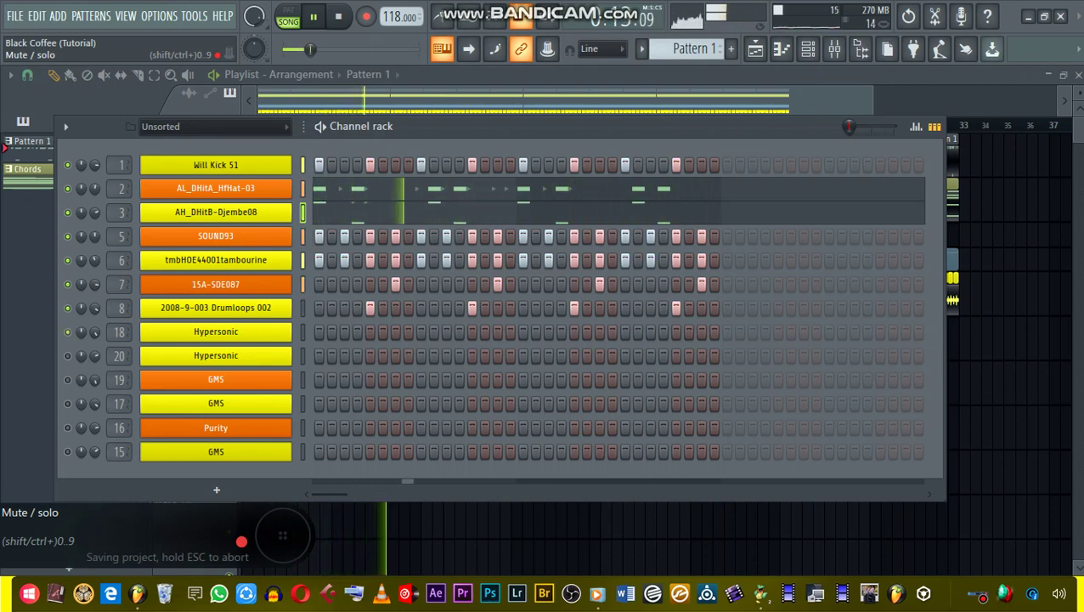
key("F4")
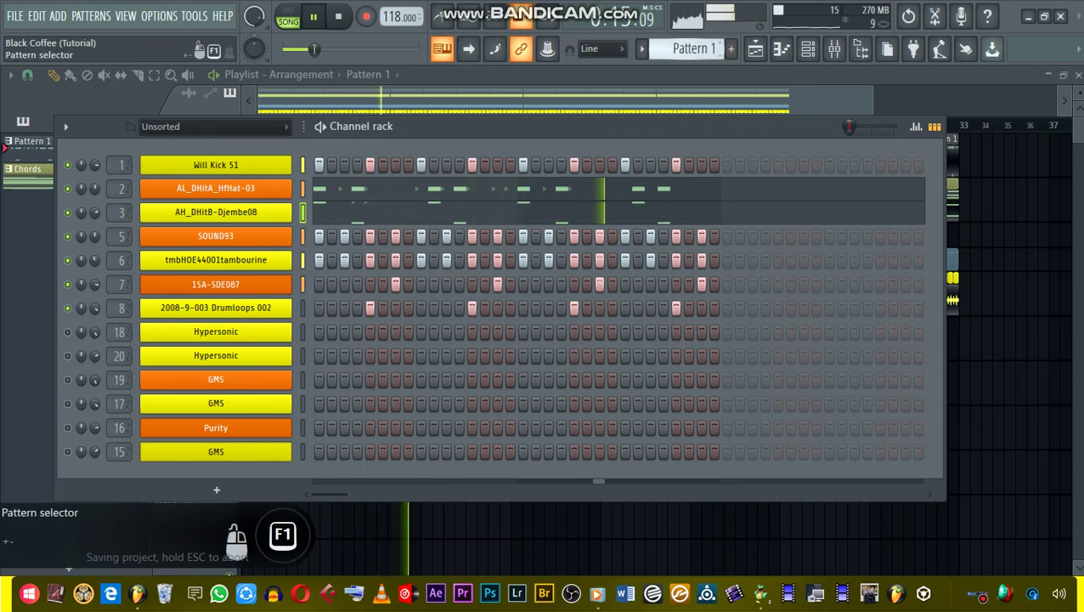
left_click(28, 169)
right_click(216, 332)
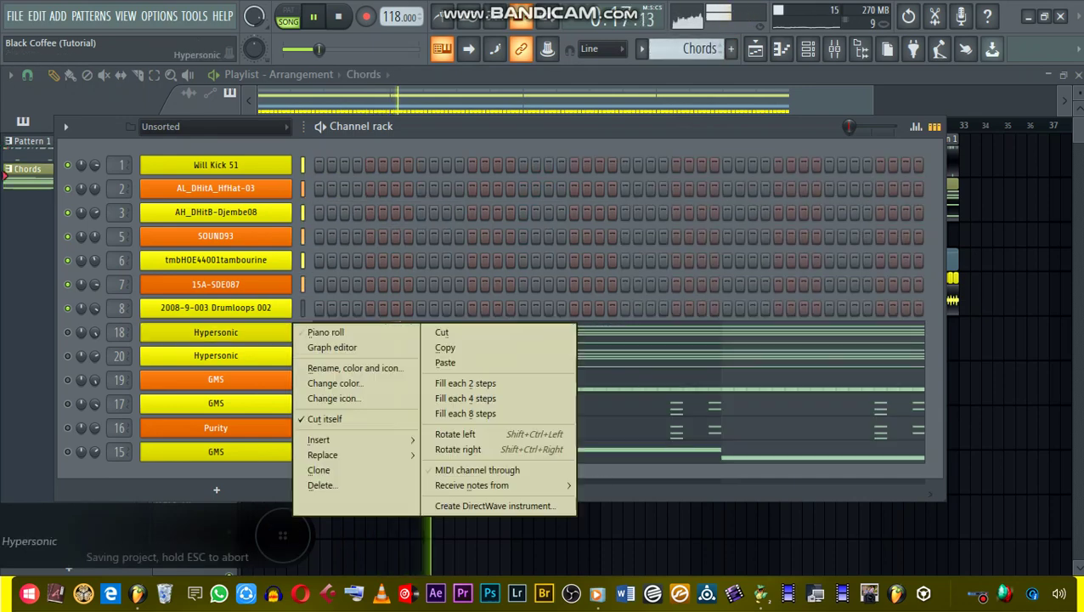
left_click(326, 332)
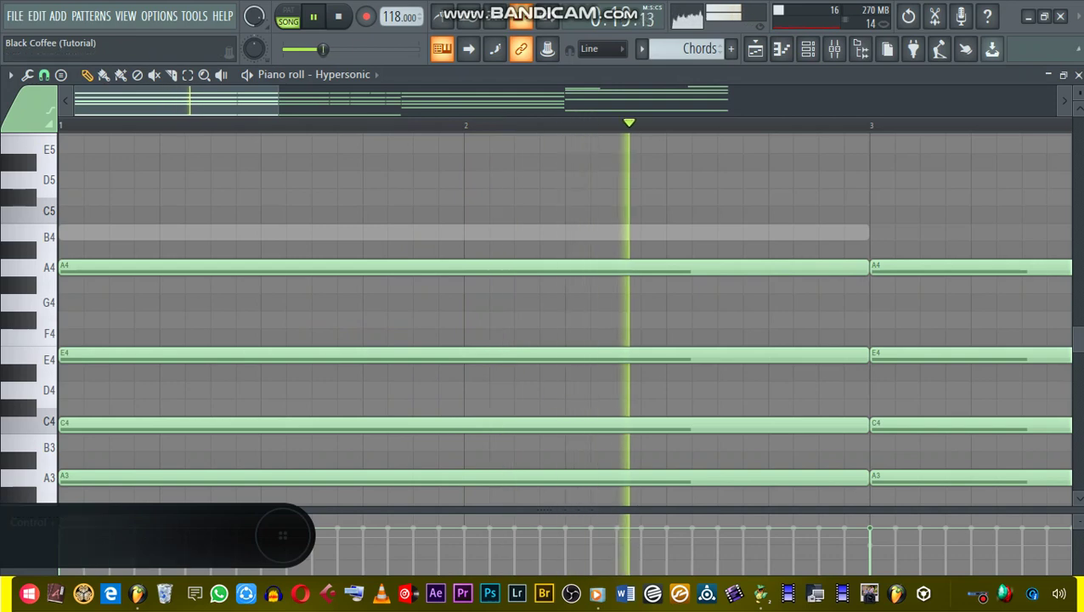
left_click(1048, 75)
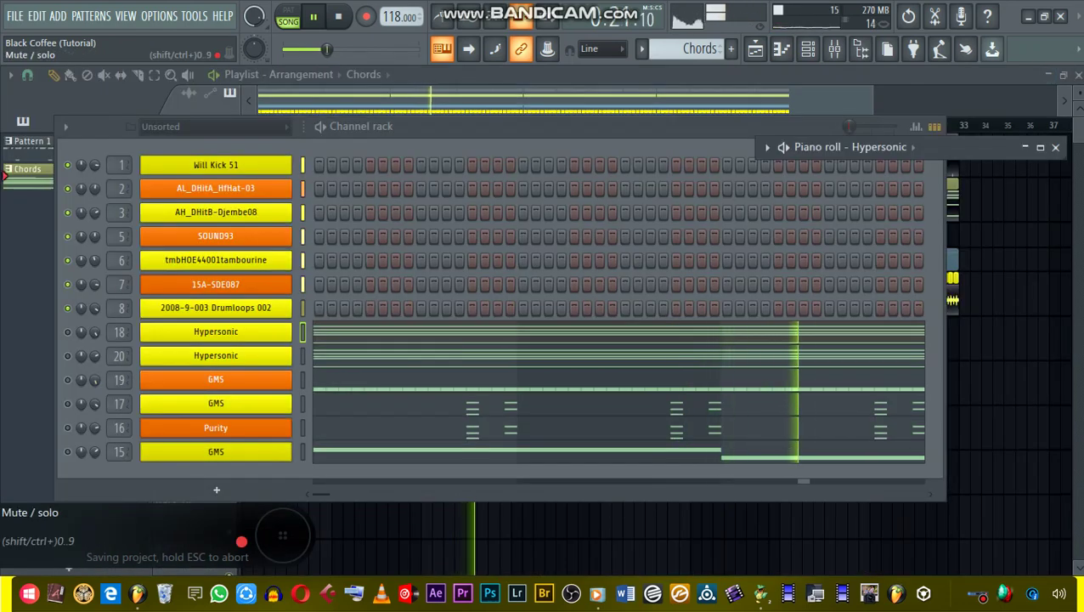
left_click(68, 332)
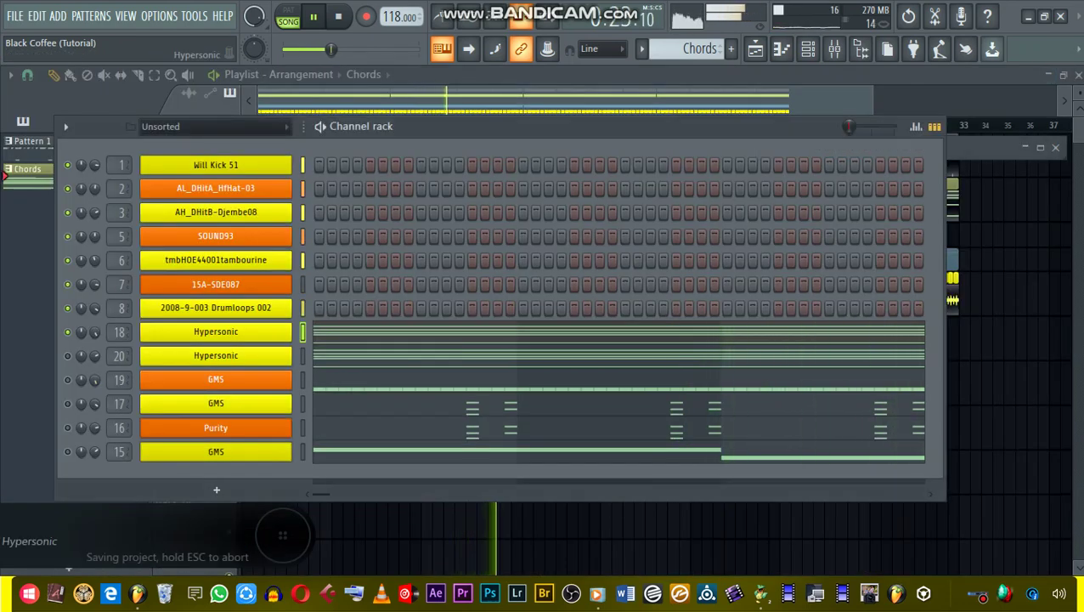
- Examine the full chord progression of Hypersonic channel 18 in a maximized piano roll, with all its bars in view
right_click(234, 332)
left_click(326, 332)
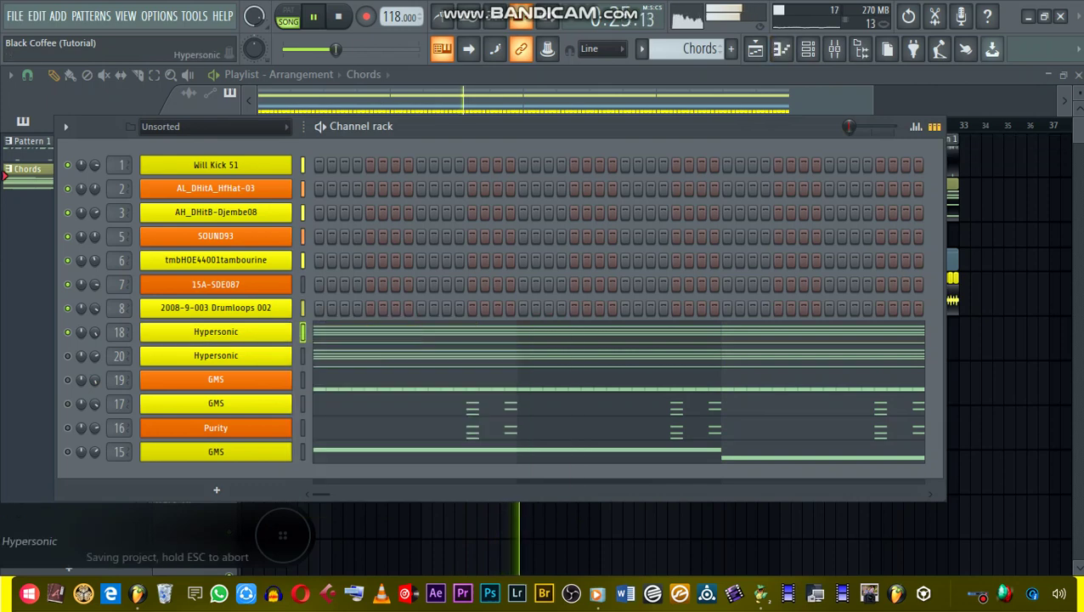
right_click(293, 331)
left_click(326, 332)
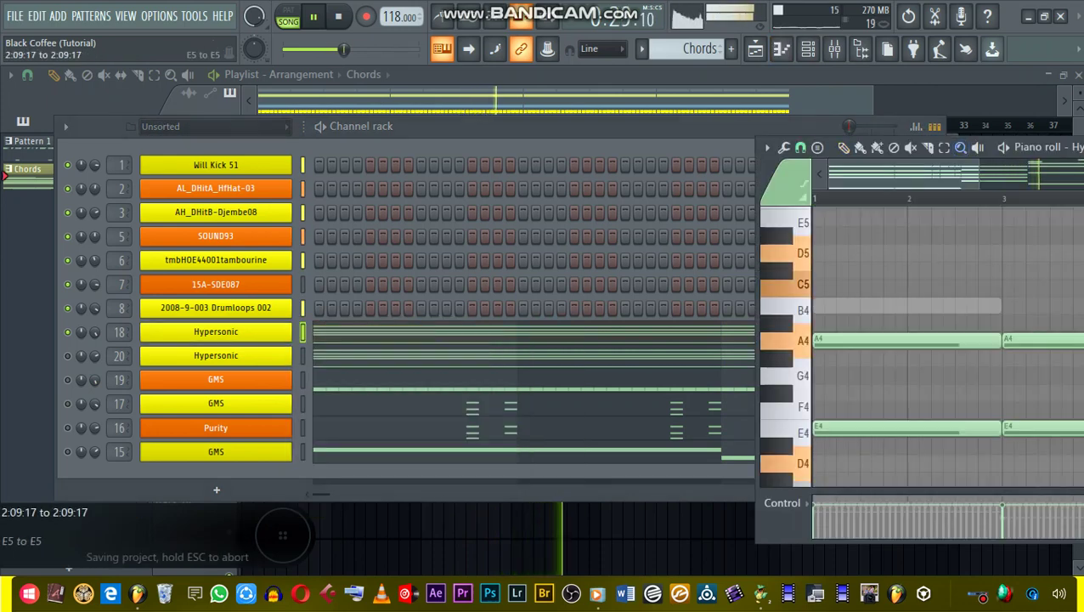
right_click(958, 222, "ctrl")
left_click_drag(1011, 147, 418, 141)
left_click(646, 142)
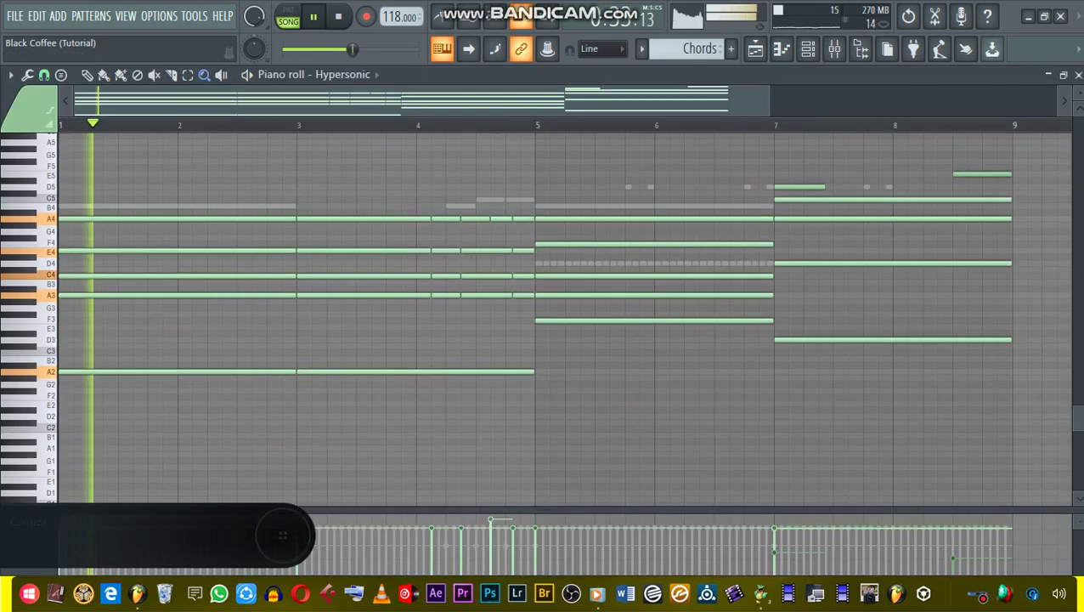
left_click_drag(811, 100, 895, 100)
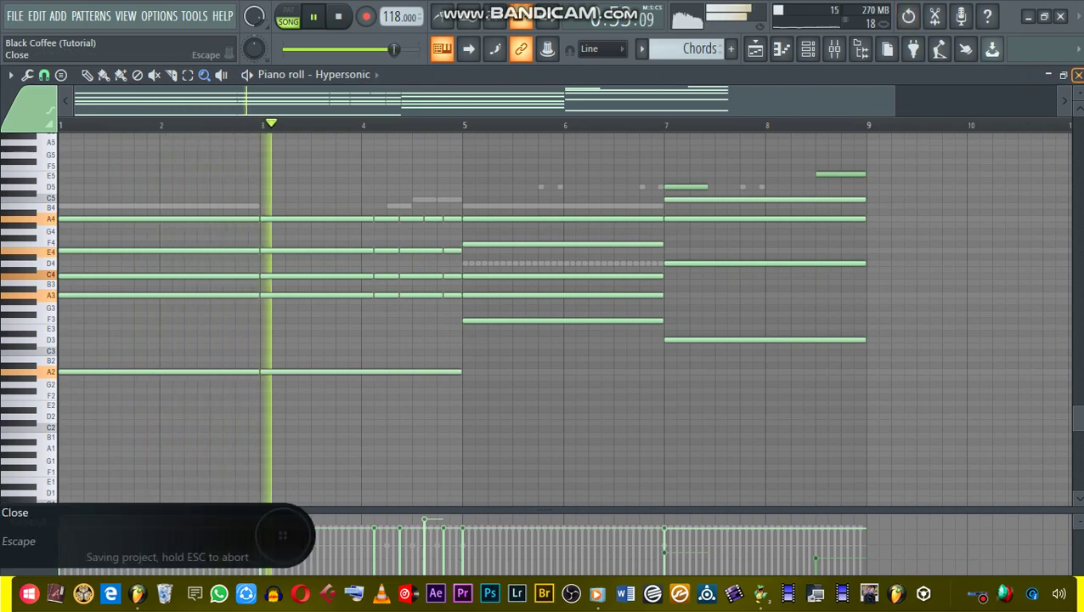
left_click(1078, 75)
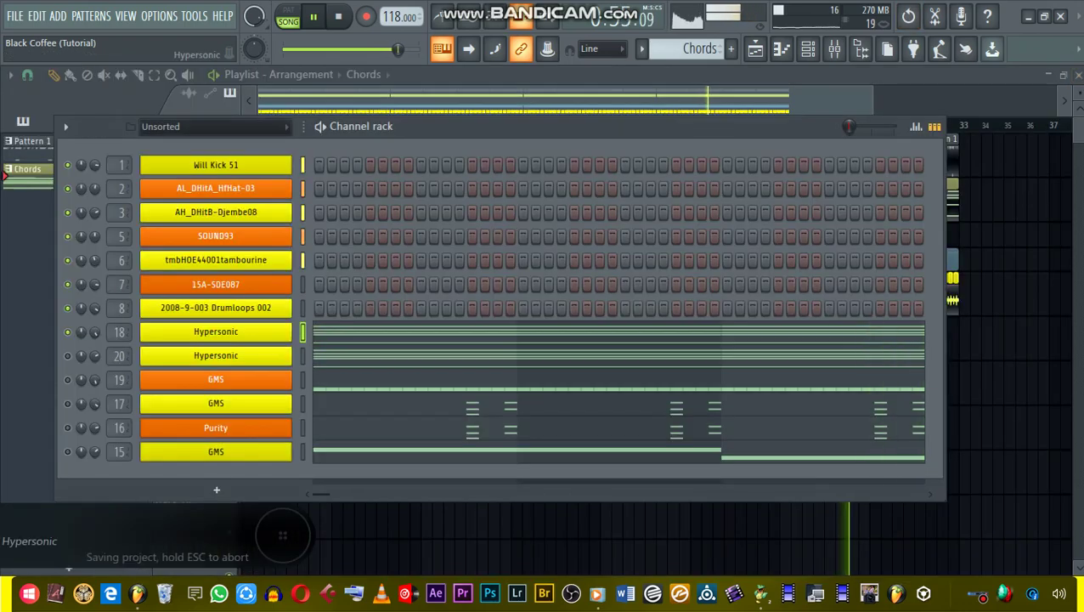
- Inspect the Bright Grand Piano patch in the Hypersonic instrument of channel 18
left_click(216, 332)
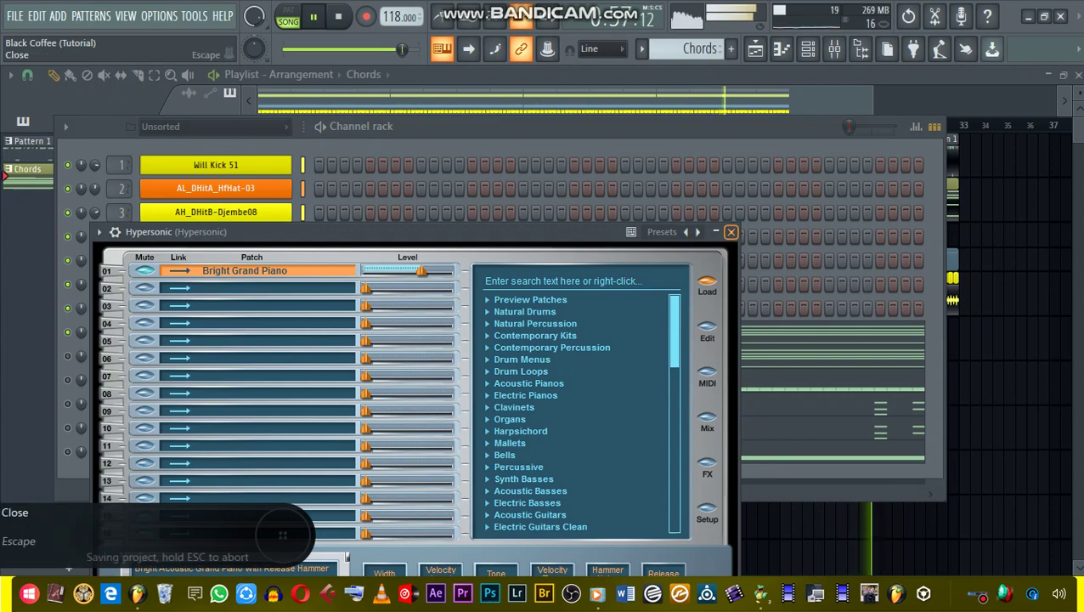
left_click_drag(578, 232, 642, 113)
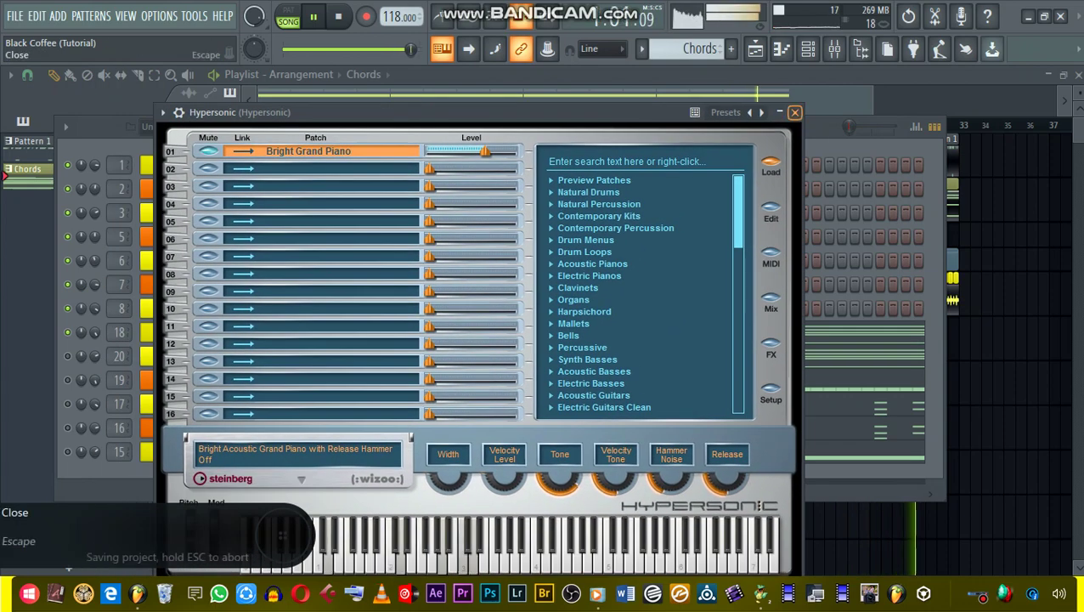
left_click(795, 112)
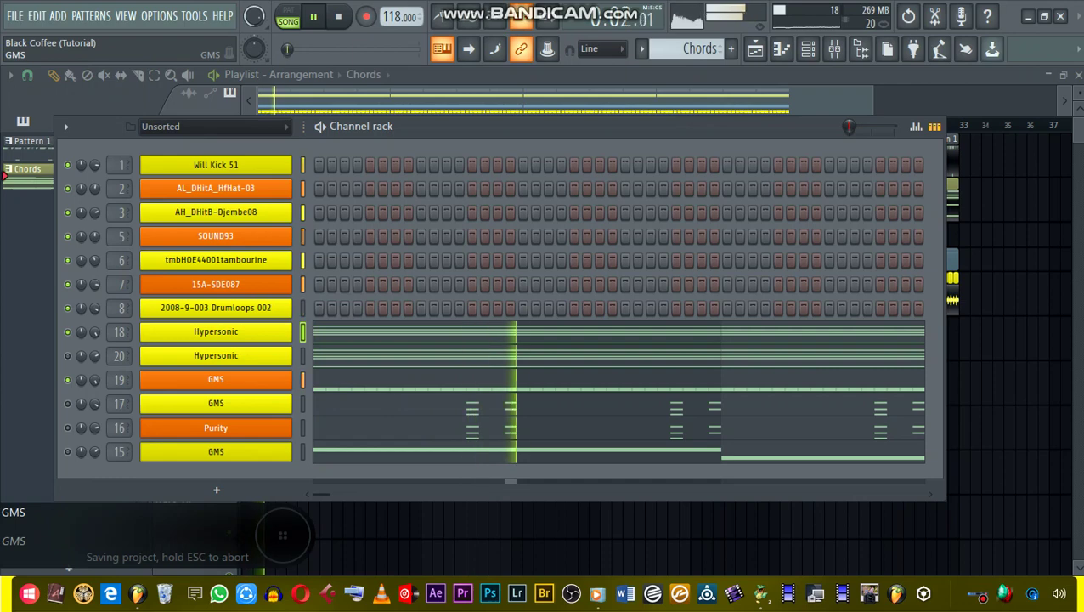
- Unmute the GMS channel 19 and examine its repeated bass notes in the piano roll
right_click(294, 371)
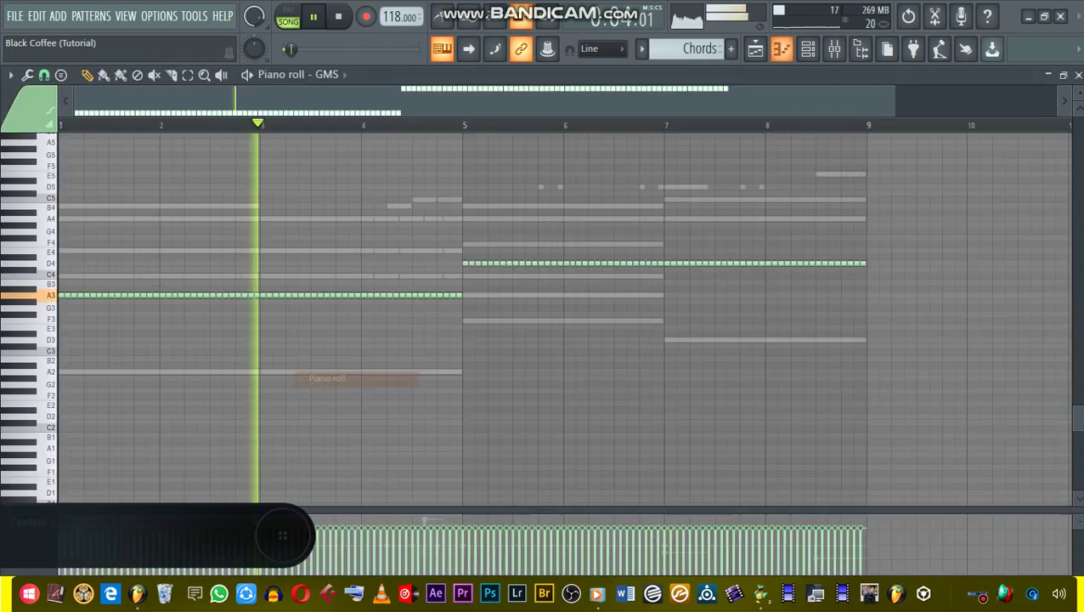
left_click(310, 378)
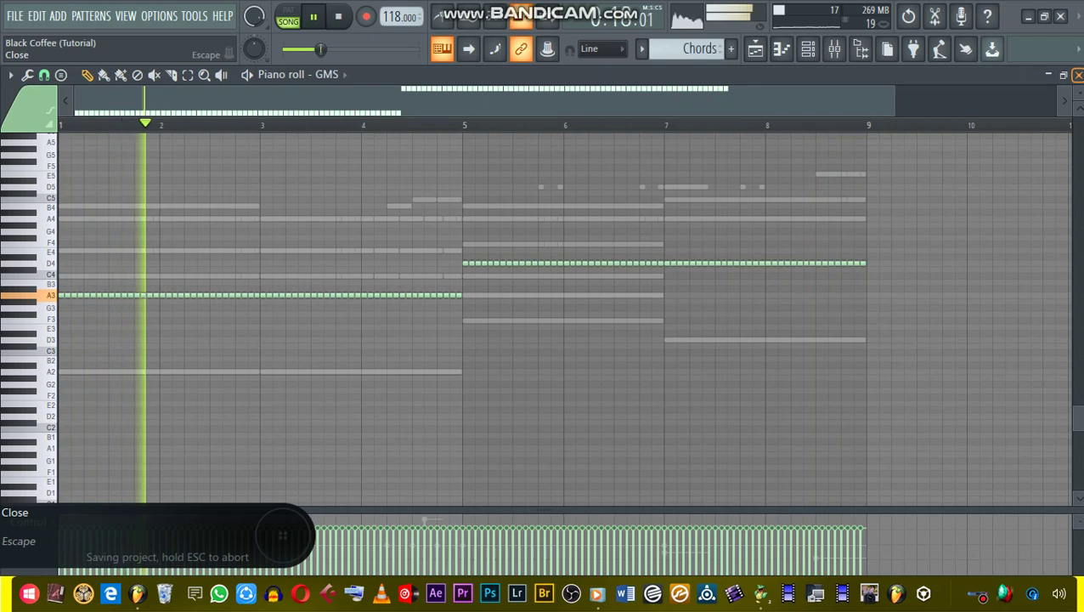
left_click(1078, 75)
- Inspect the Analog Bass 4 TE program in the GMS synthesizer of channel 19
left_click(216, 380)
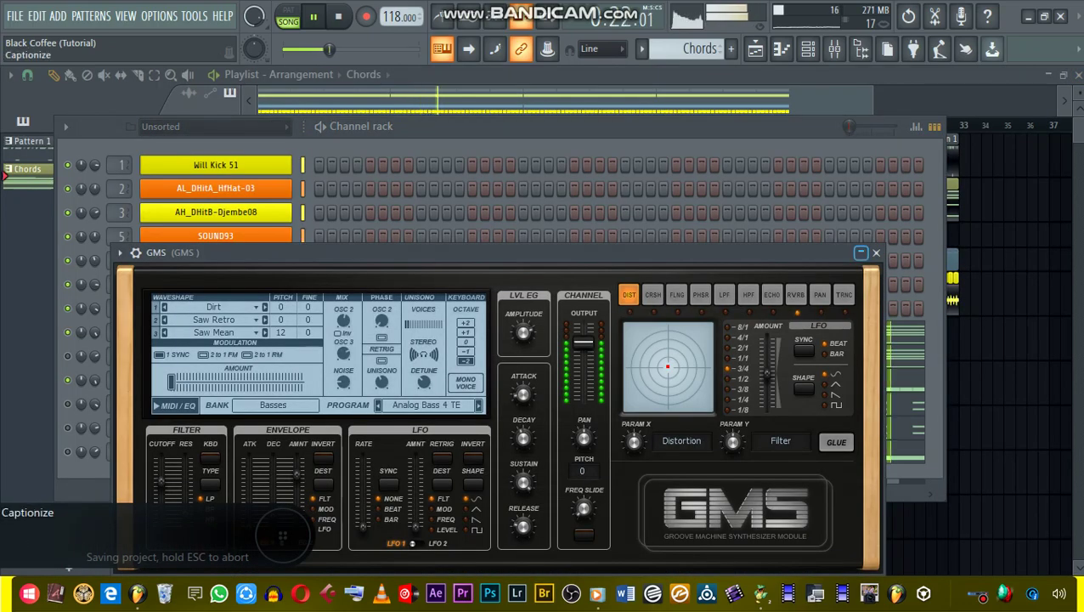
left_click(861, 252)
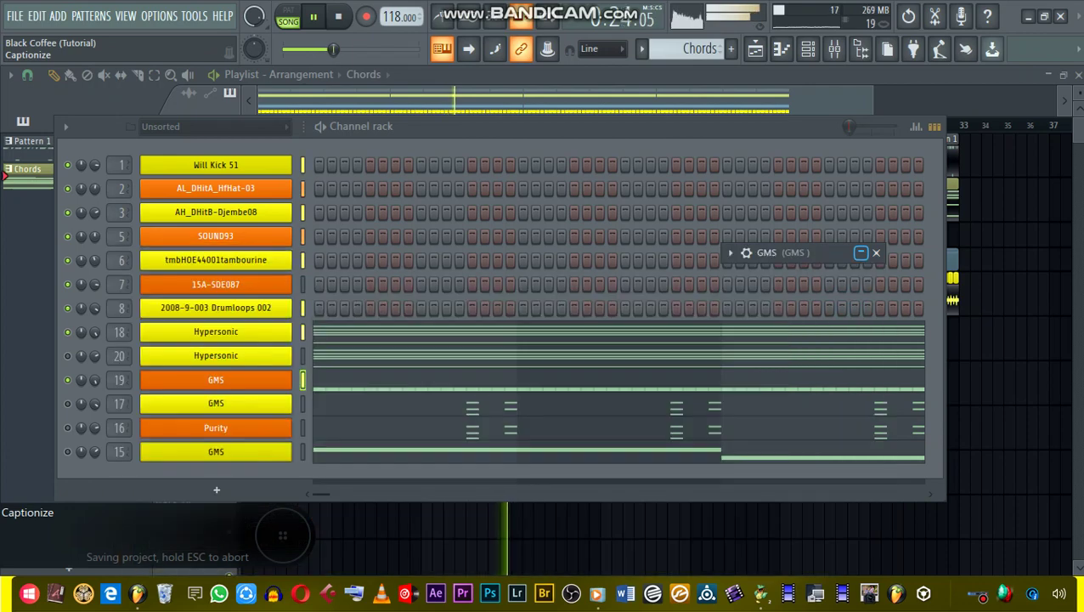
left_click(861, 253)
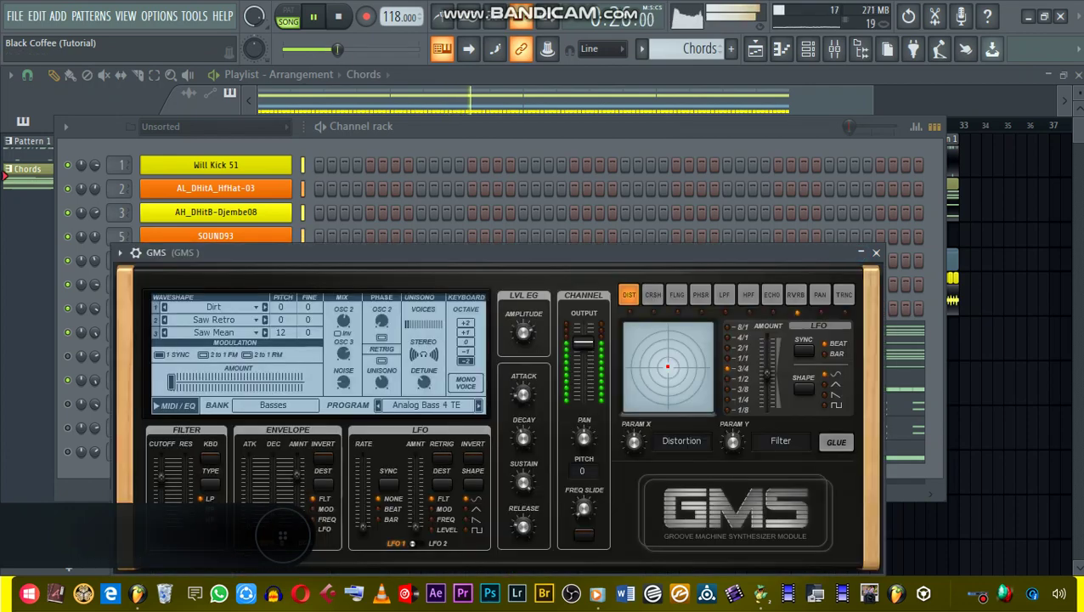
left_click_drag(663, 252, 703, 105)
- Enlarge playlist Track 4 to examine the GMS Filter Cutoff automation curve, and return to the channel rack
left_click(756, 50)
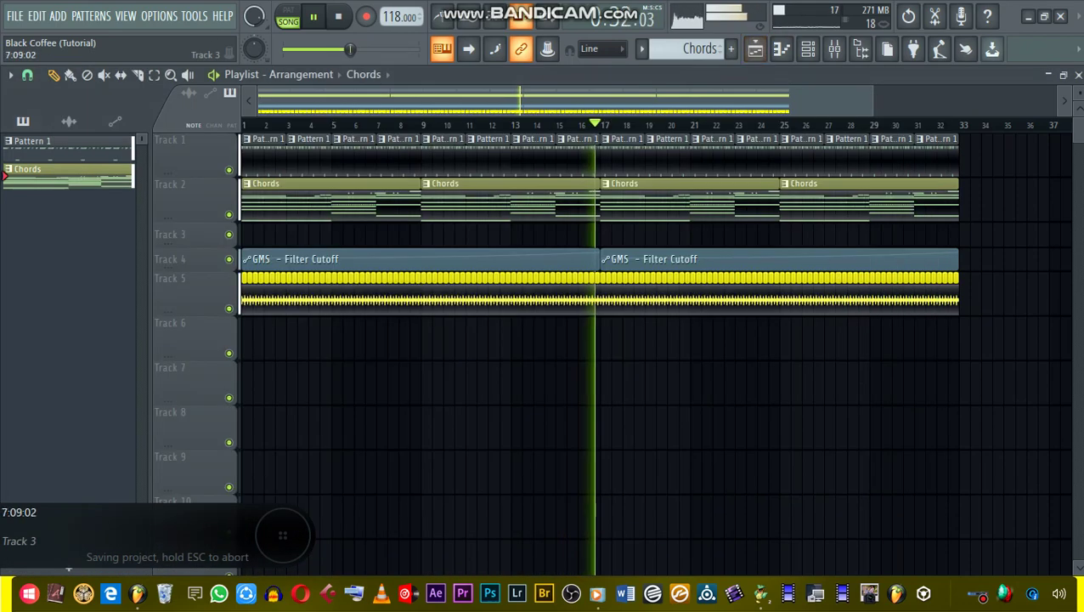
left_click_drag(167, 270, 167, 408)
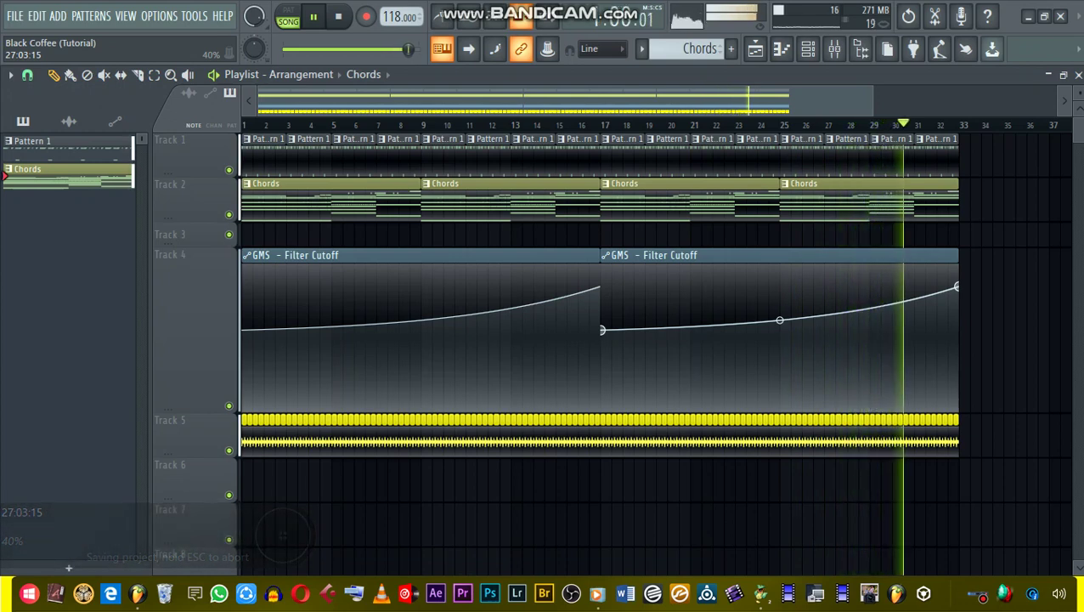
left_click(807, 50)
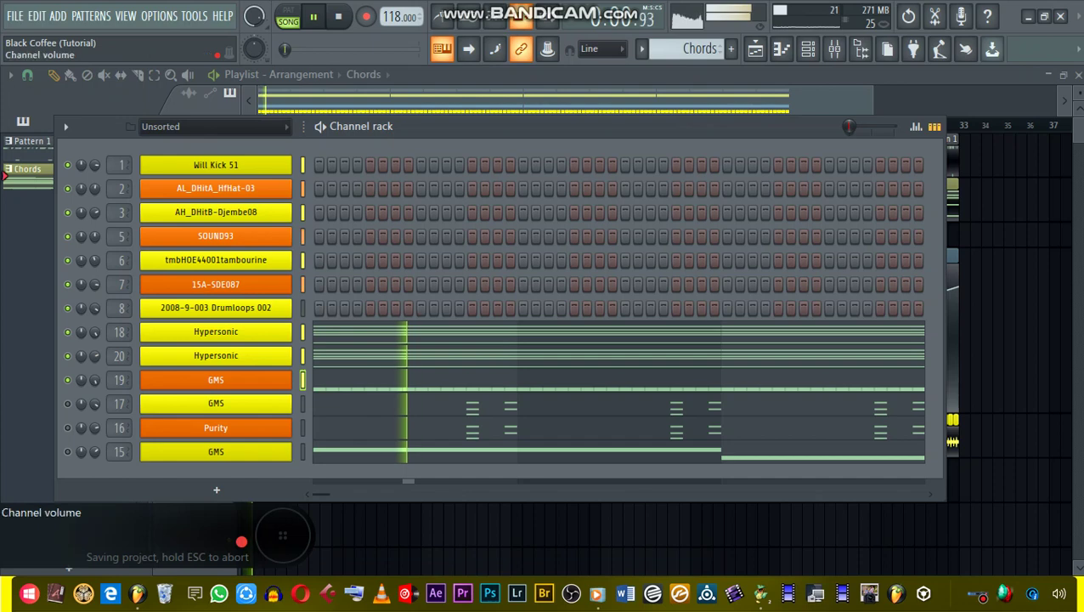
- Unmute the Hypersonic channel 20 and check its chords, its Perc Organ + Choral Pad patch and its mixer track
right_click(289, 345)
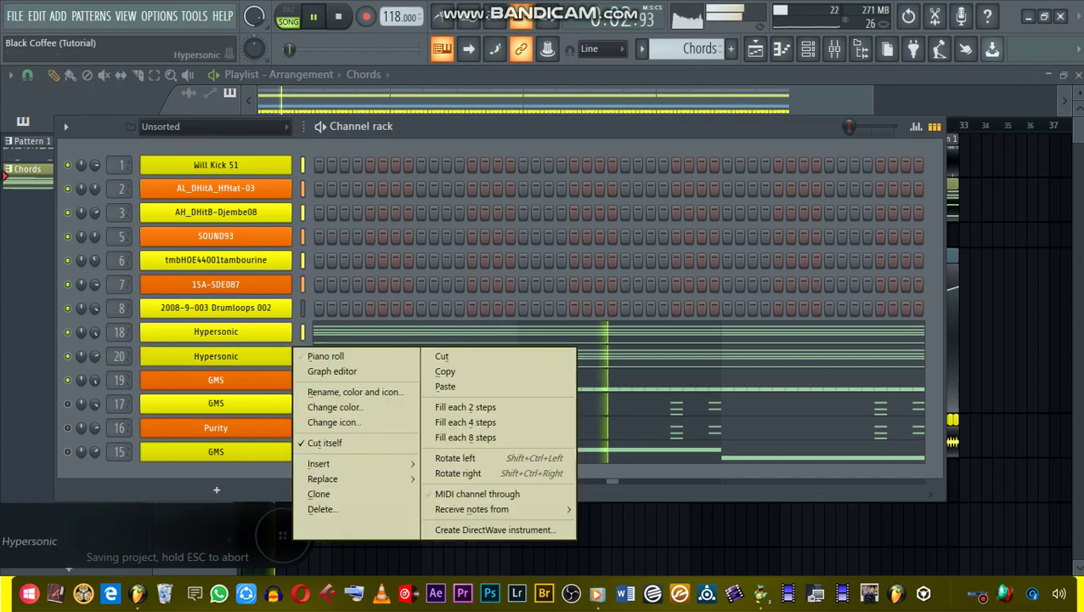
left_click(327, 355)
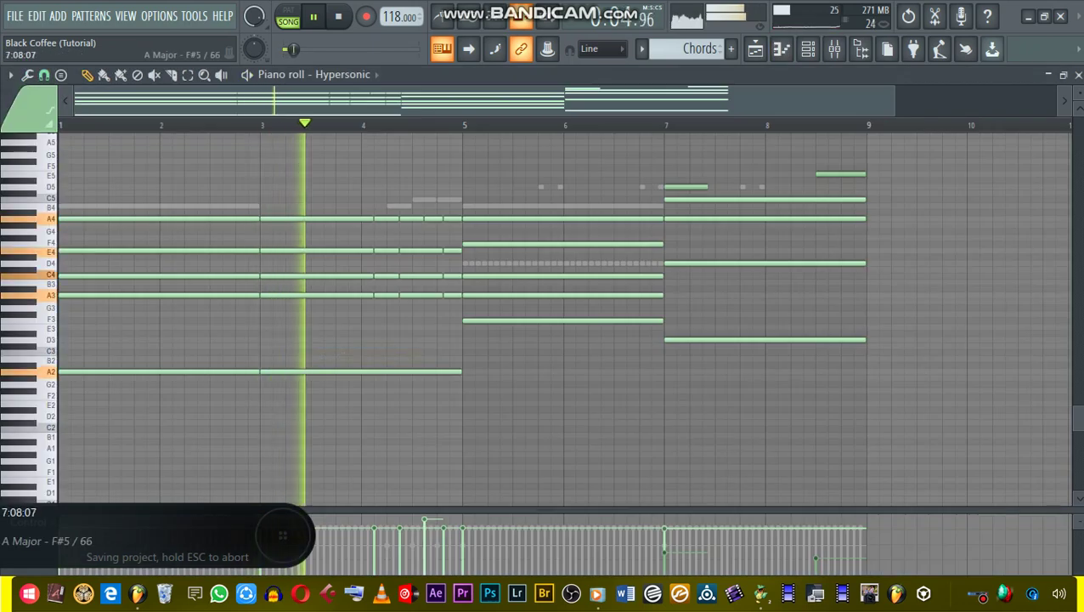
key("Escape")
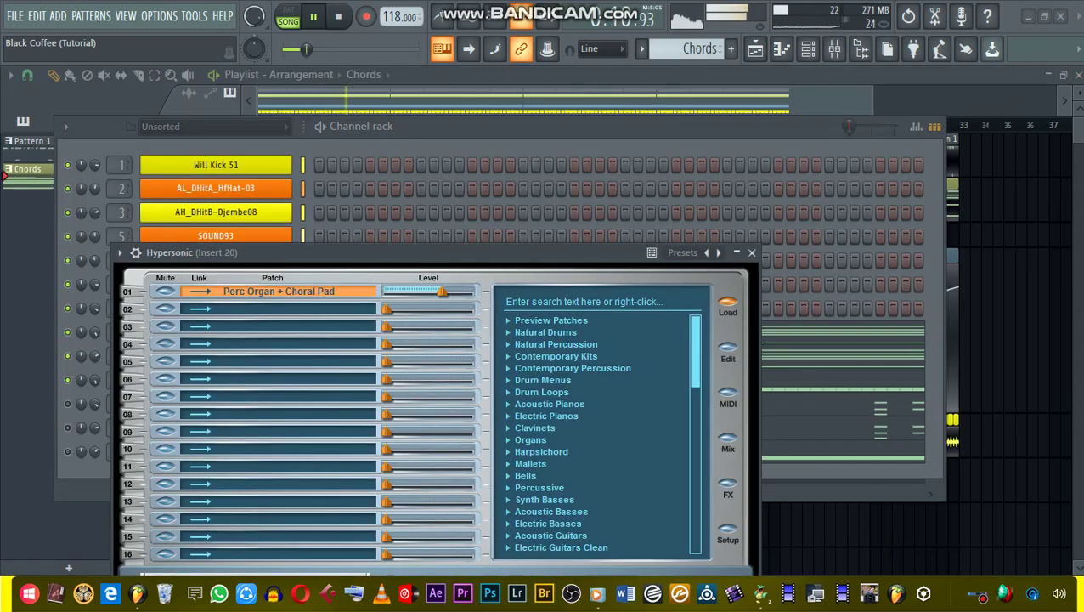
left_click(834, 49)
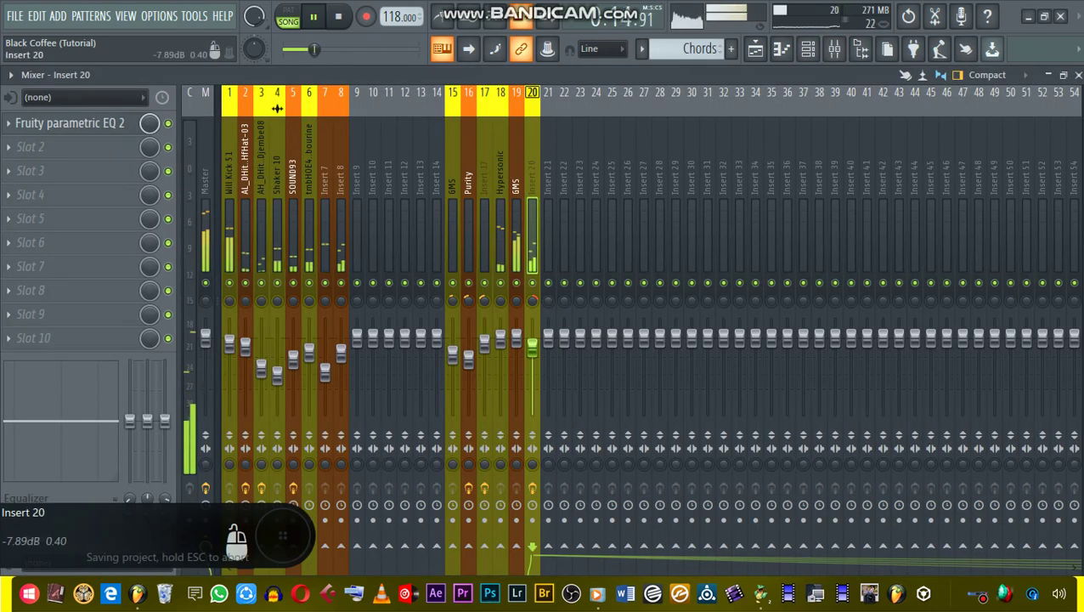
left_click(992, 584)
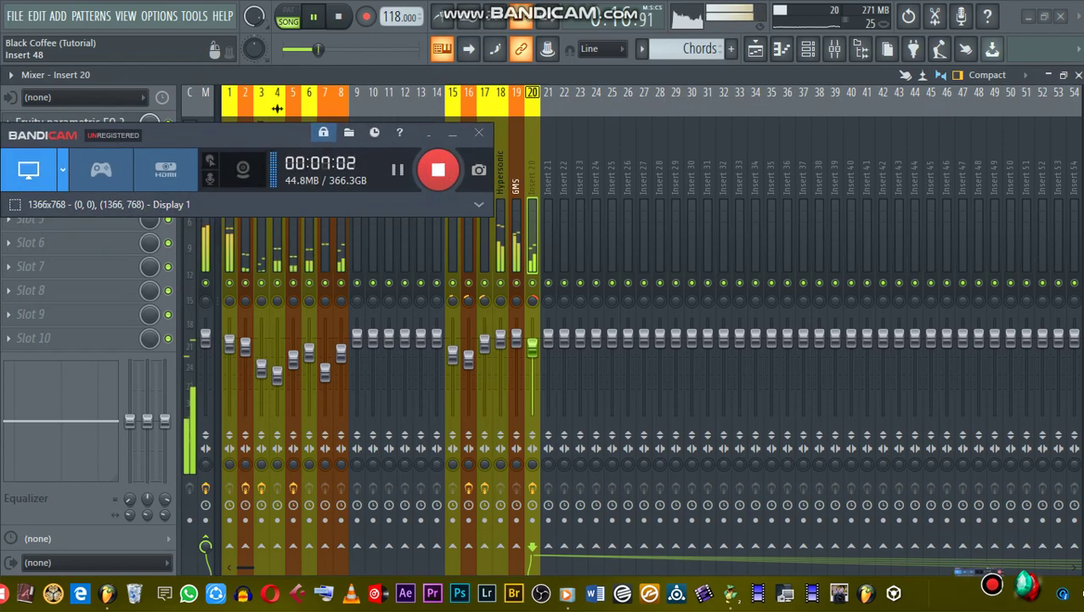
left_click(452, 133)
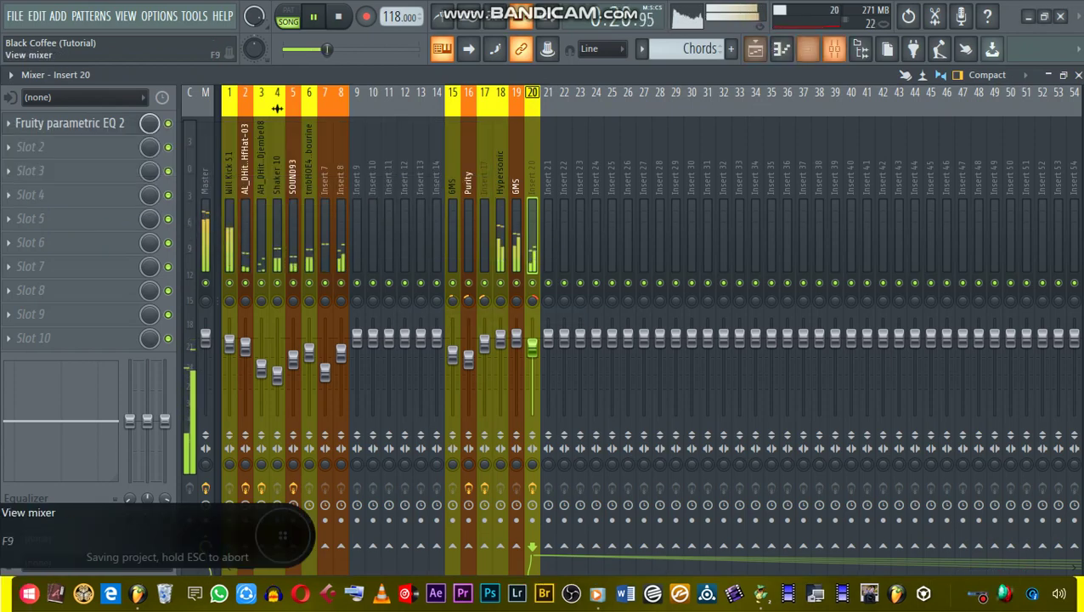
- Unmute the GMS channel 17 and Purity channel 16 in the channel rack and examine channel 17's short chord notes in the piano roll
key("F6")
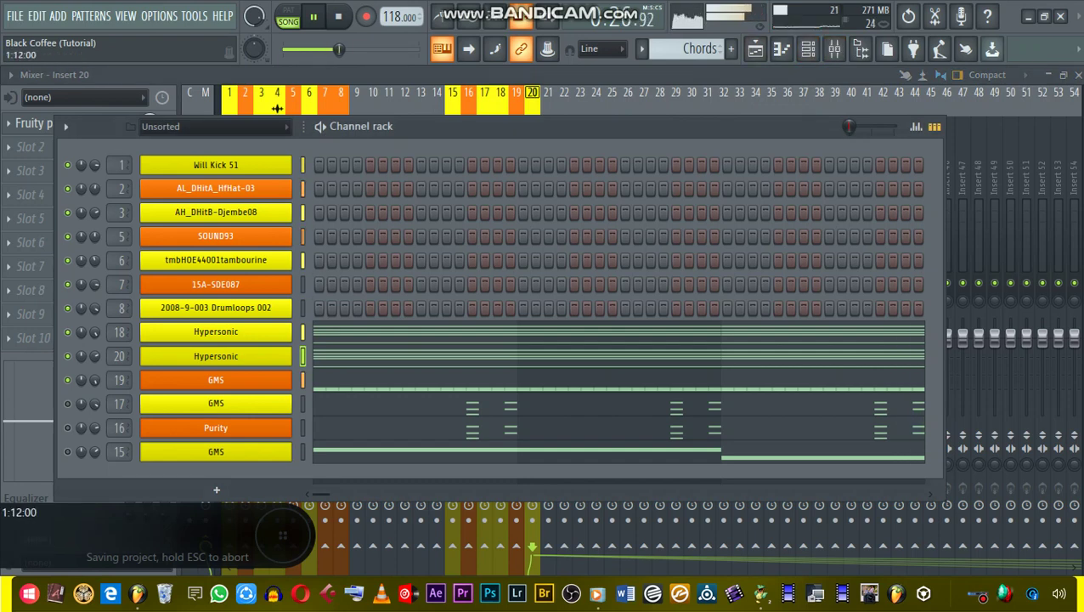
left_click_drag(277, 108, 279, 84)
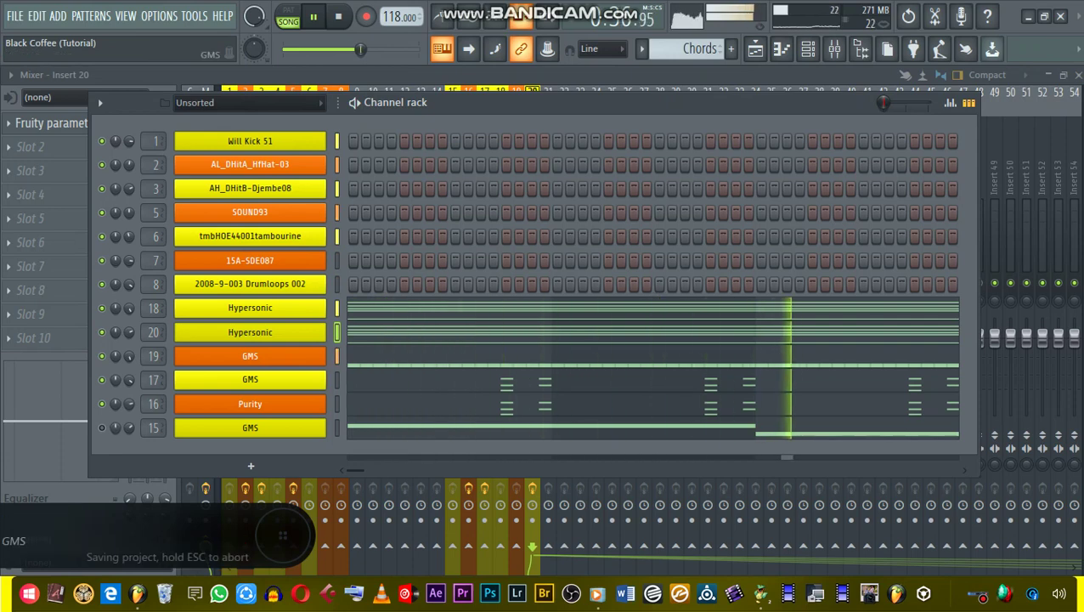
right_click(325, 374)
left_click(361, 378)
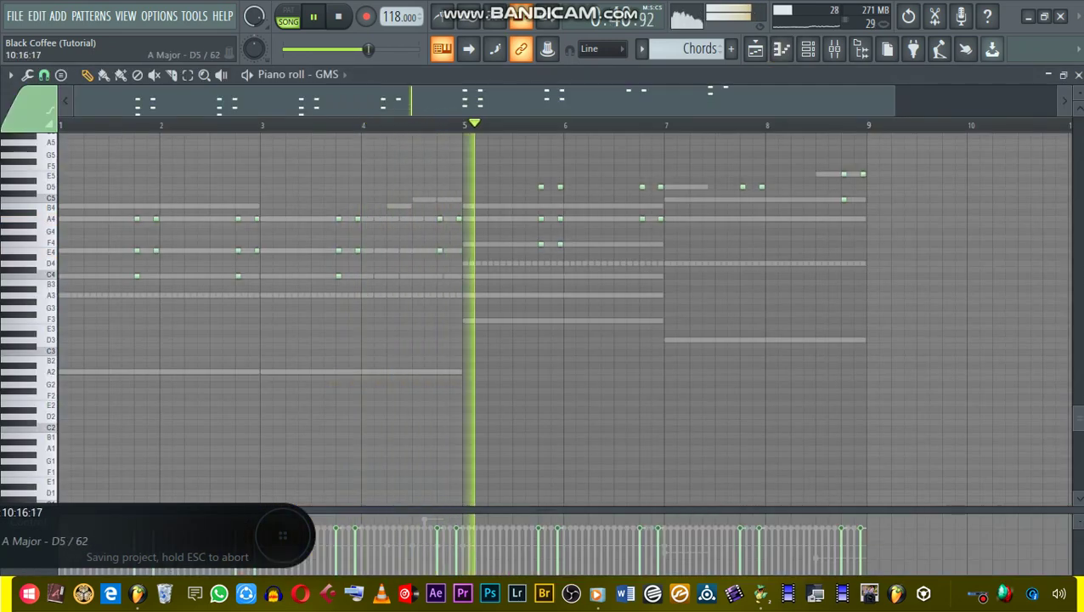
scroll(544, 318, "up", 3)
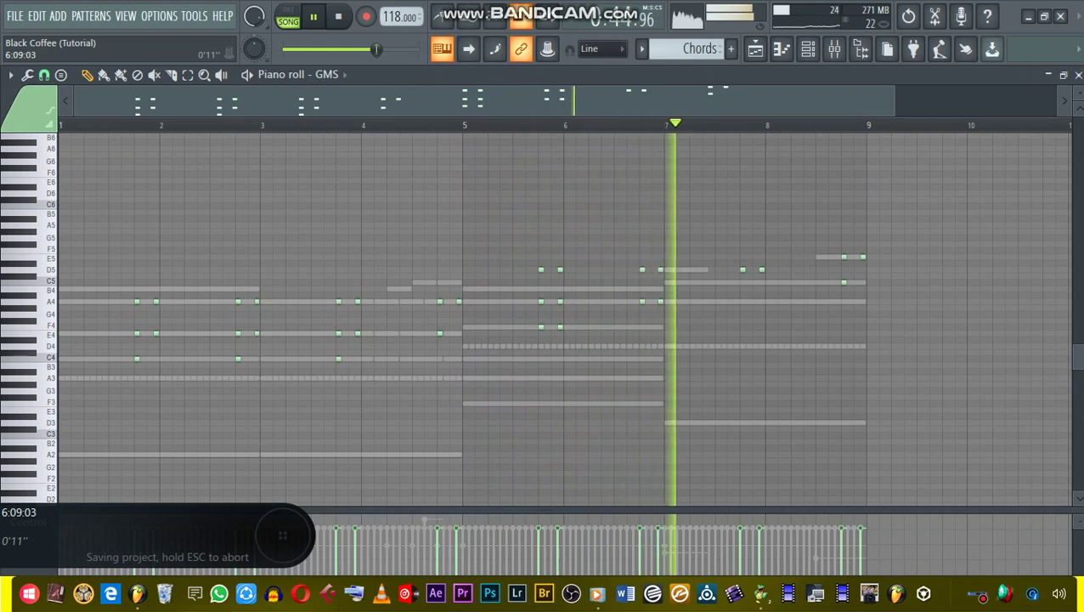
scroll(544, 319, "up", 1)
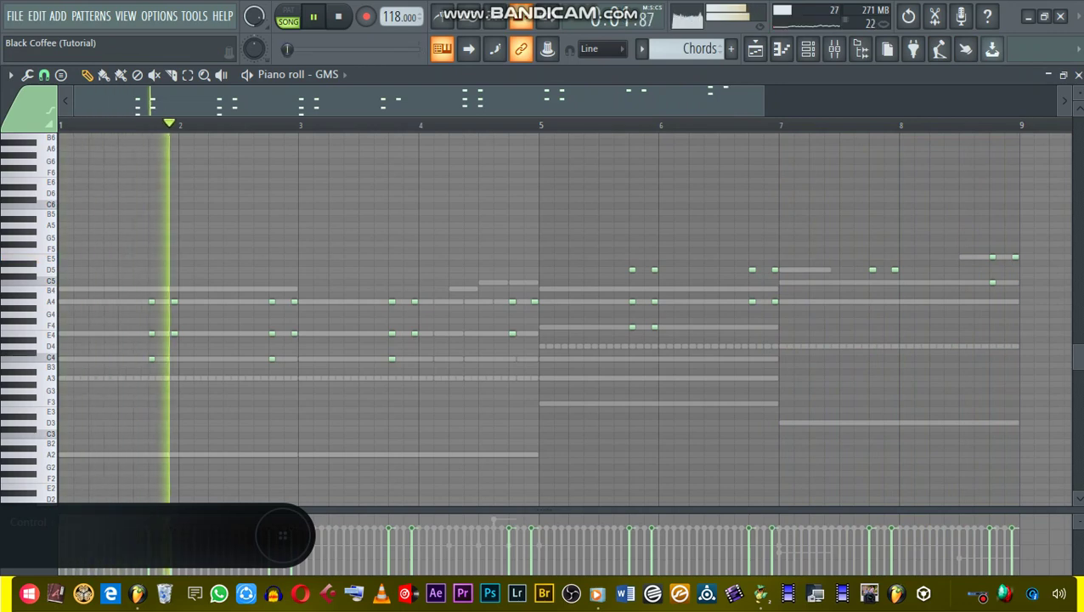
left_click(1063, 75)
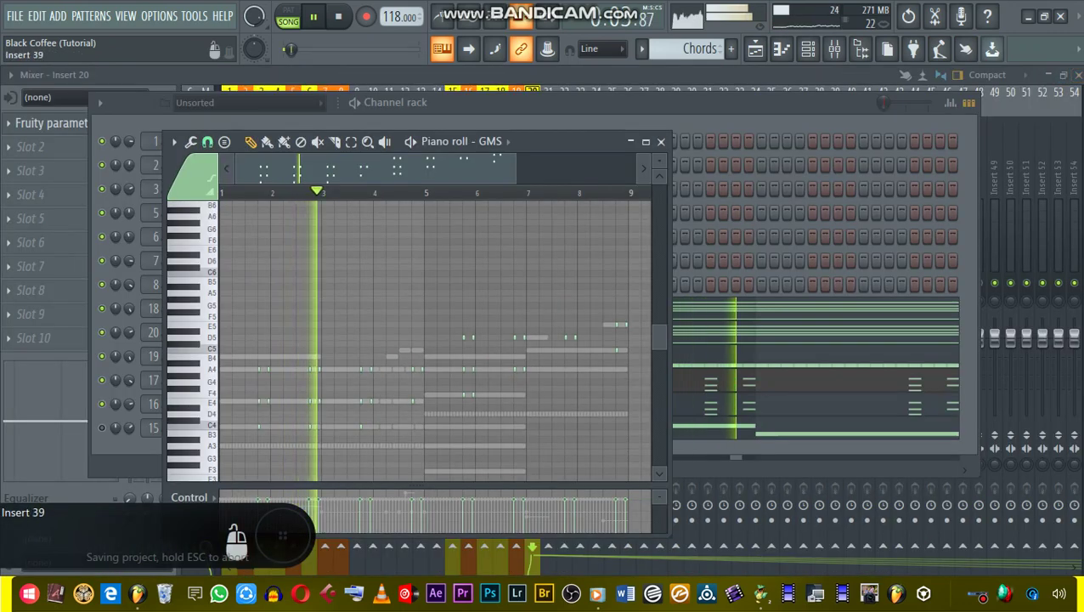
left_click(661, 141)
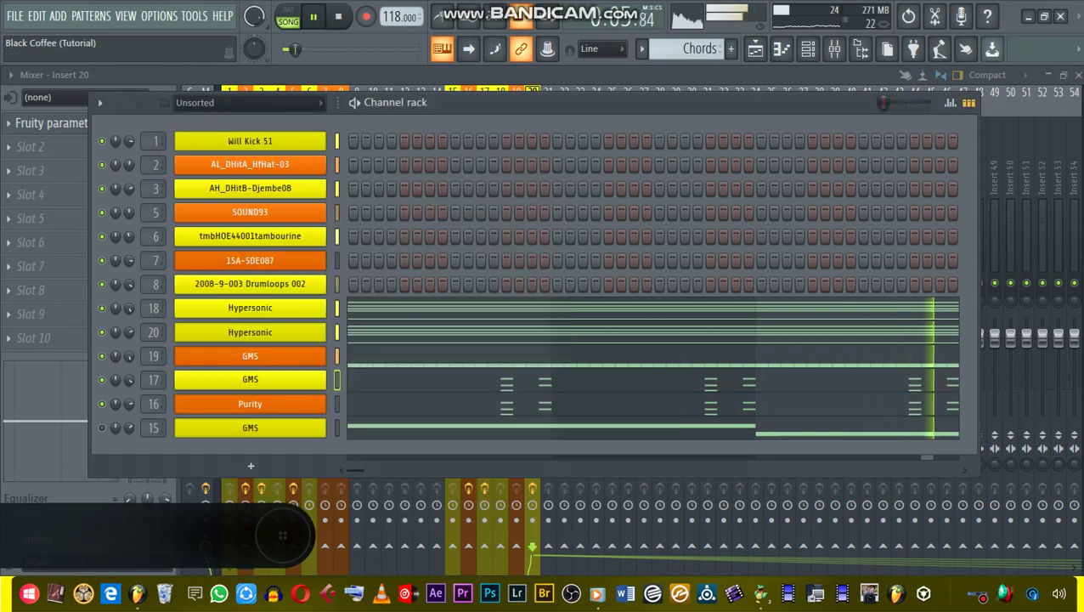
- Inspect the effects on the Purity mixer track and on mixer Insert 17
left_click(834, 48)
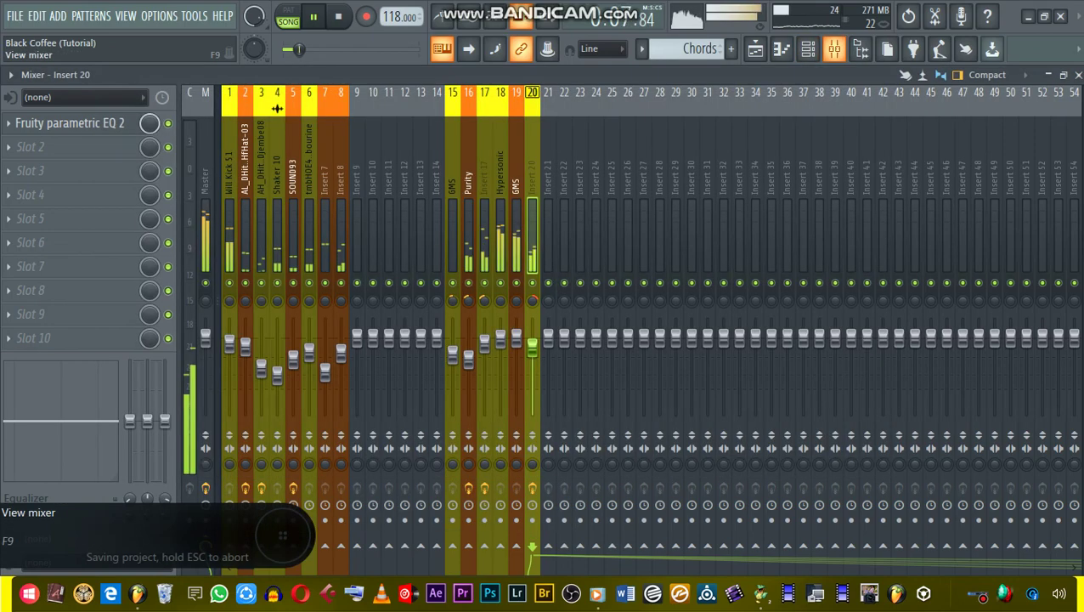
left_click(468, 184)
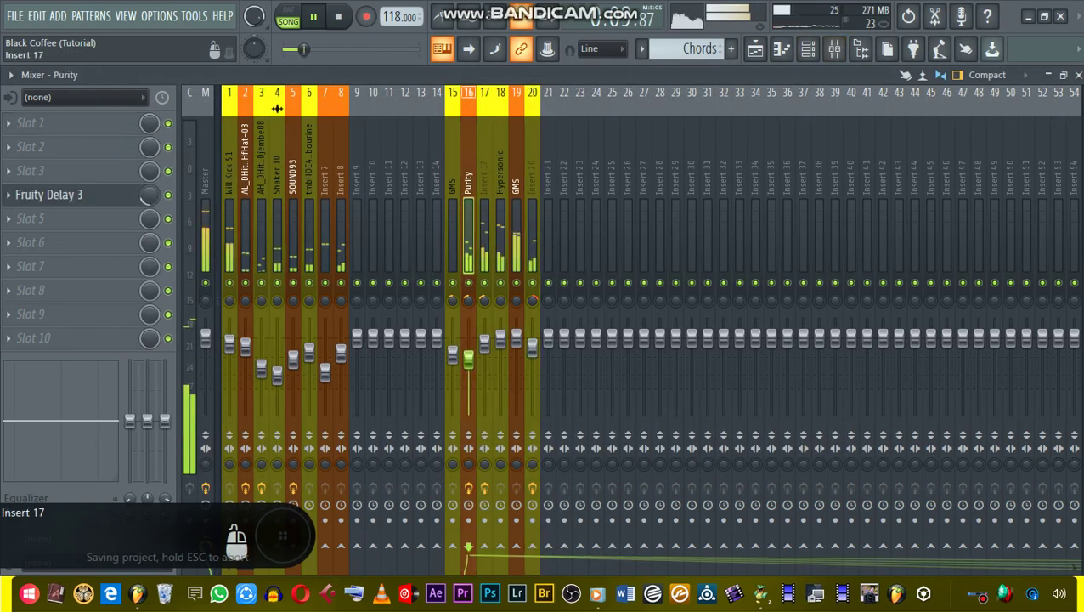
left_click(484, 183)
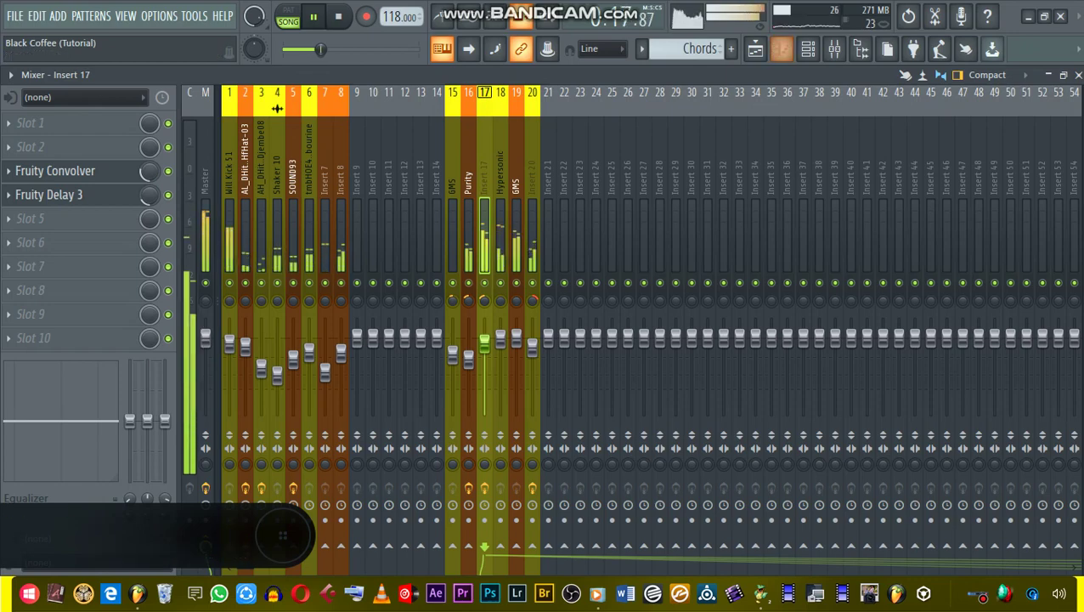
- Unmute the GMS channel 15, shrink playlist Track 4 back to normal height, and return to the channel rack
left_click(755, 48)
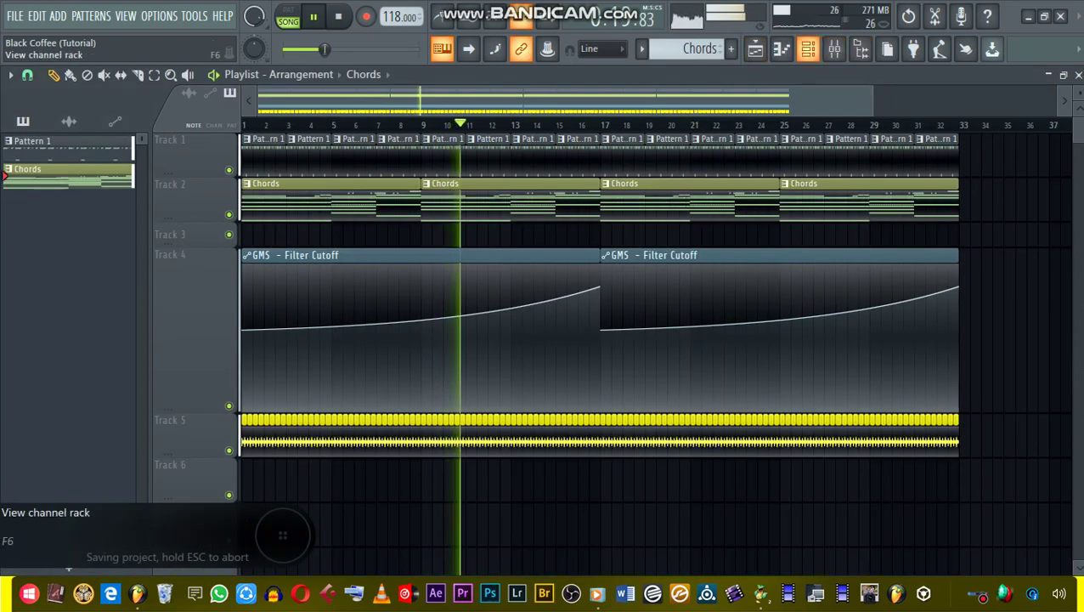
left_click(808, 48)
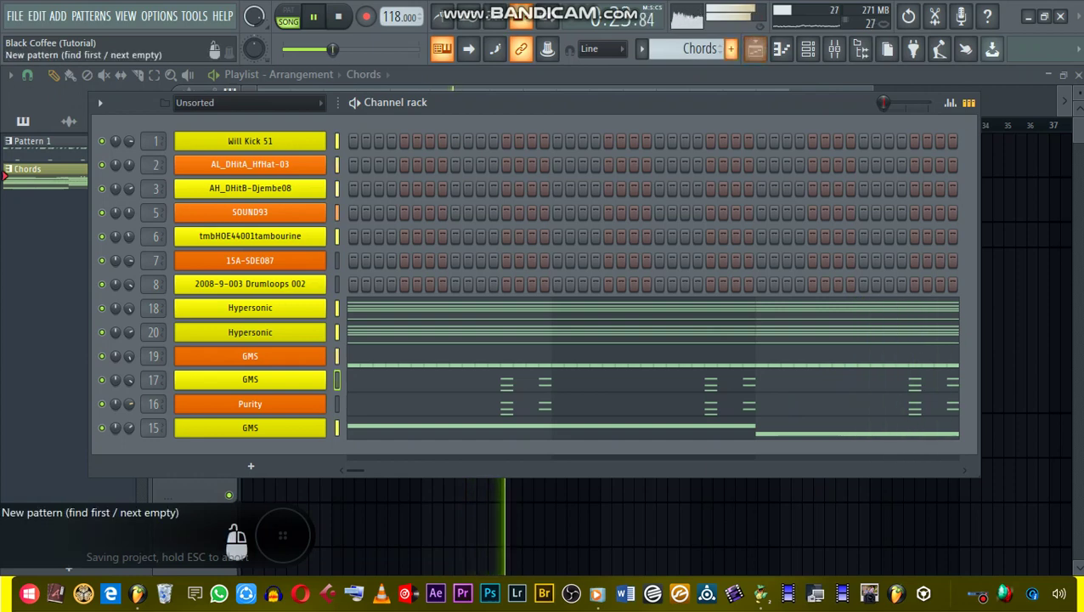
left_click(755, 49)
left_click_drag(191, 412, 192, 283)
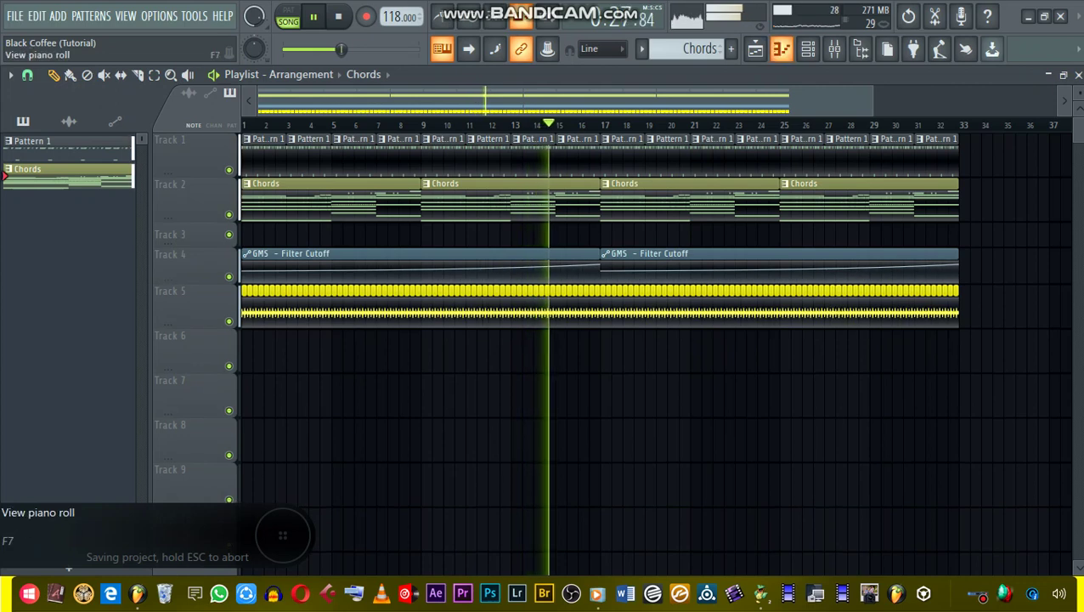
left_click(808, 49)
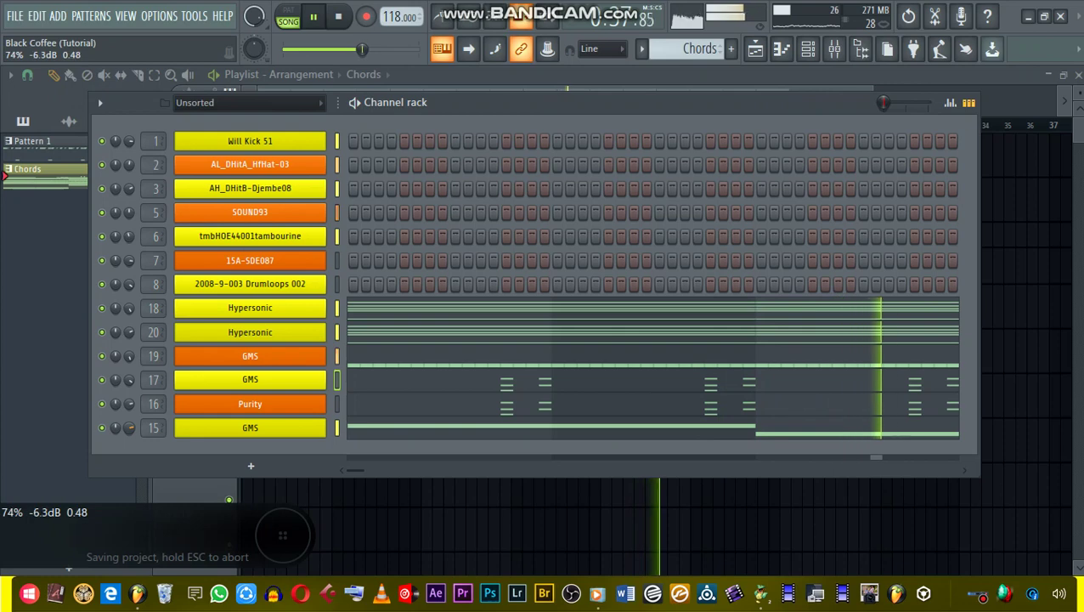
- Examine the long sustained notes of the GMS channel 15 in the maximized piano roll, and close it
right_click(326, 377)
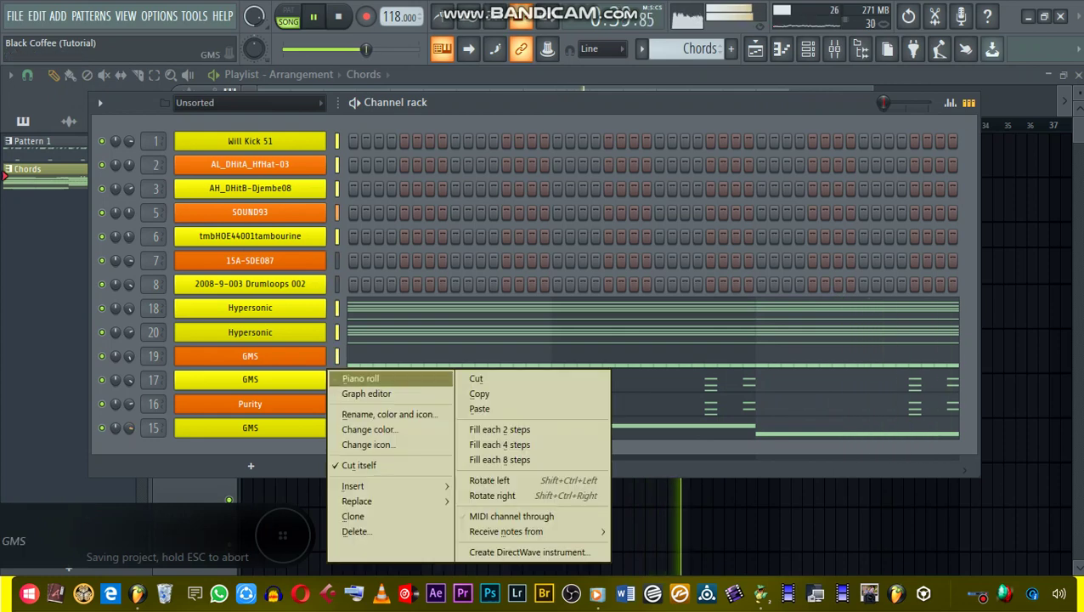
left_click(360, 378)
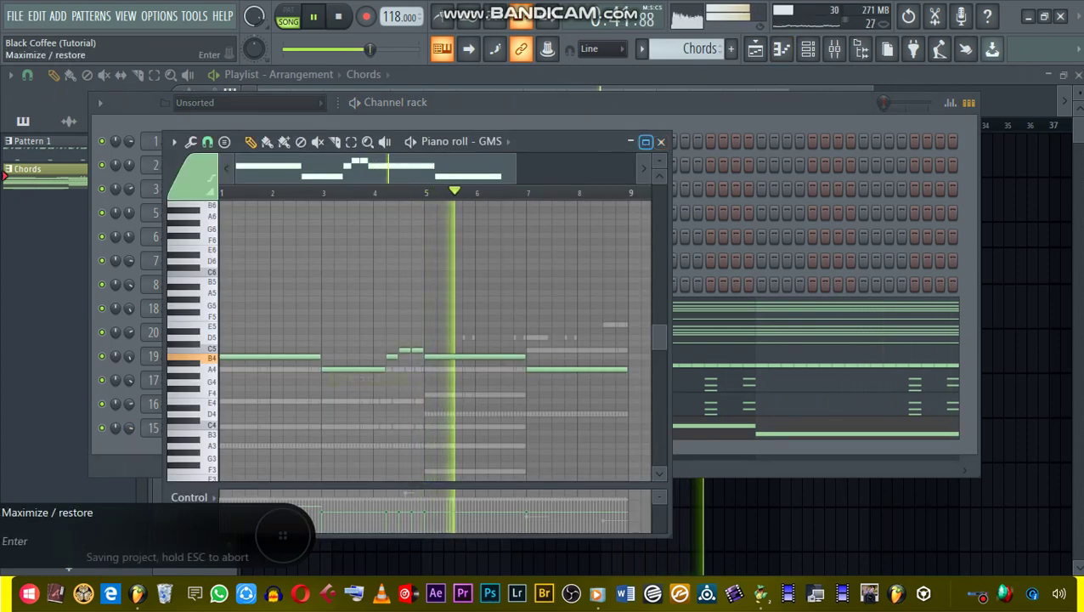
left_click(647, 137)
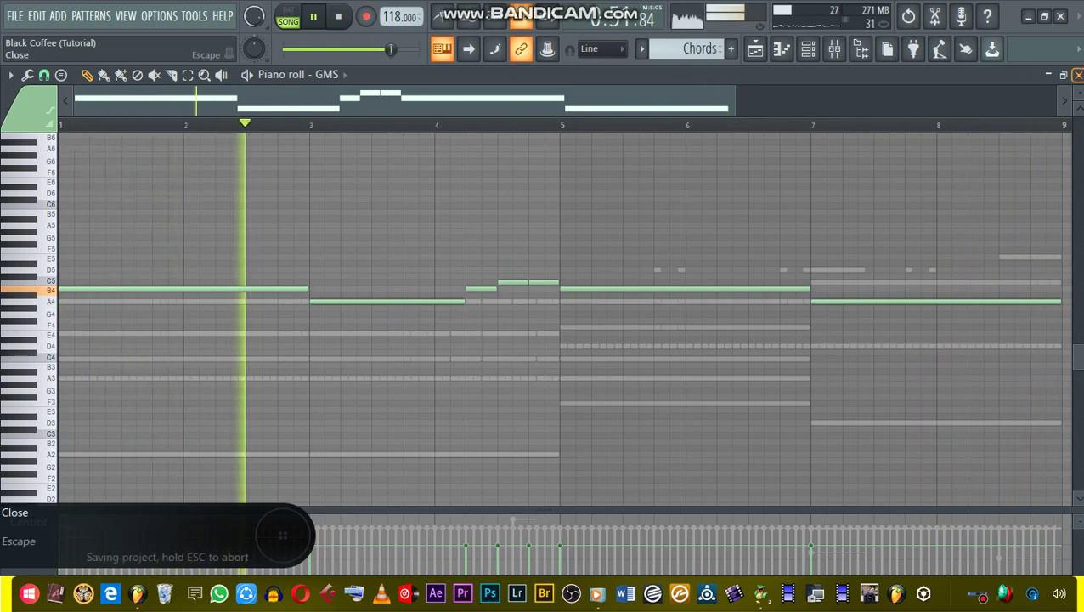
left_click(1078, 74)
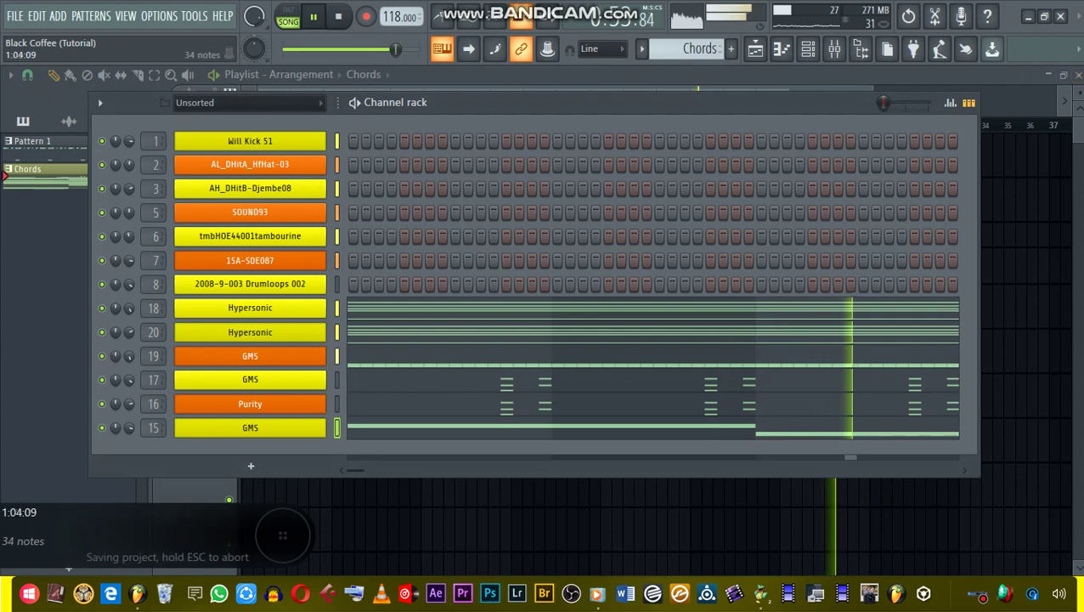
- Save the project, and check the elapsed recording time in the Bandicam window before minimizing it
key("ctrl+s")
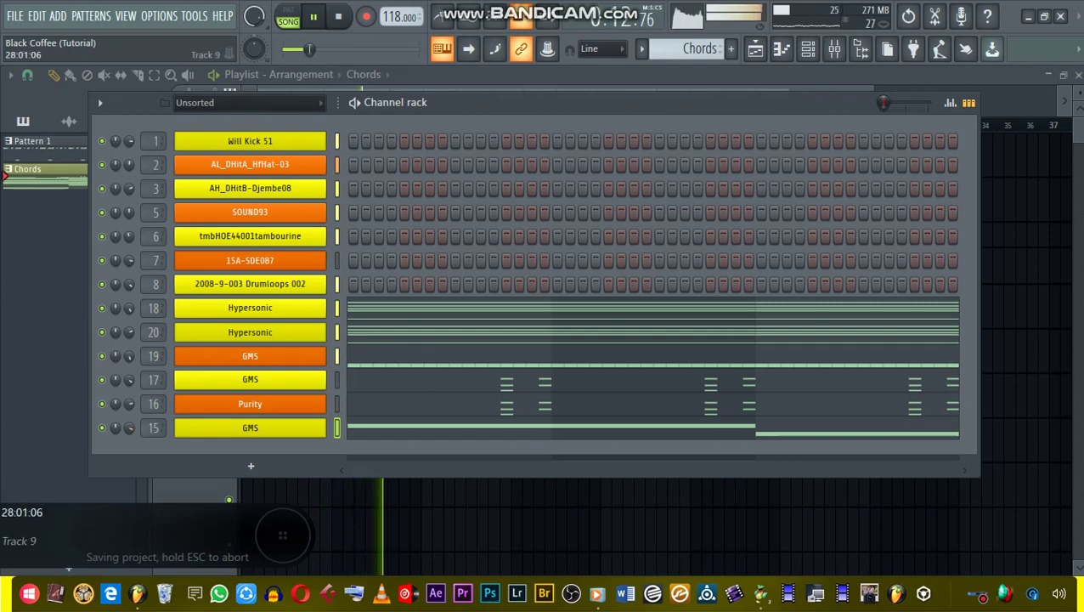
left_click(979, 593)
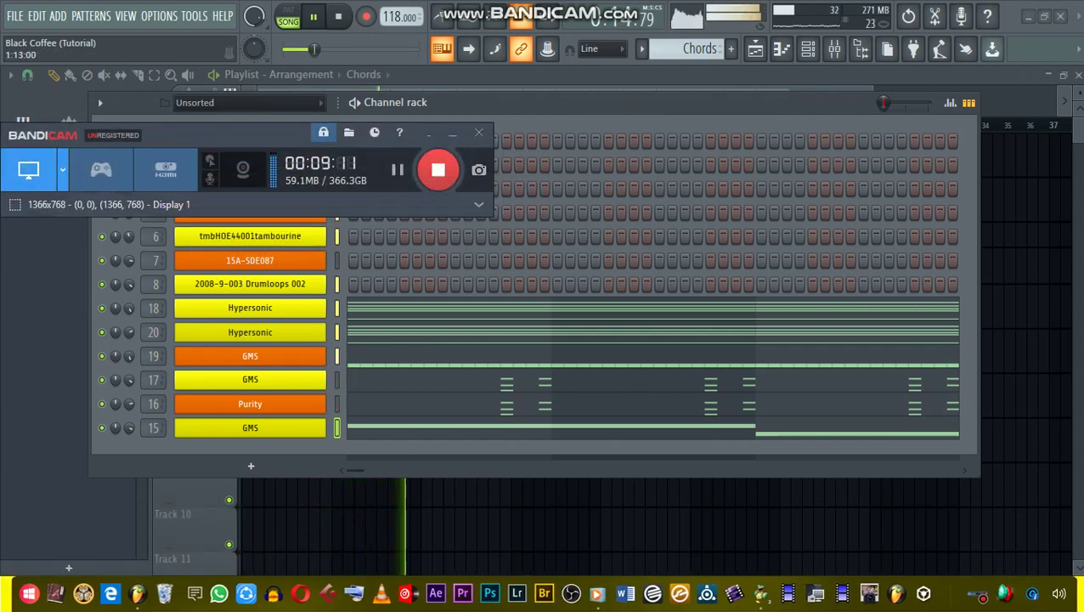
left_click(452, 133)
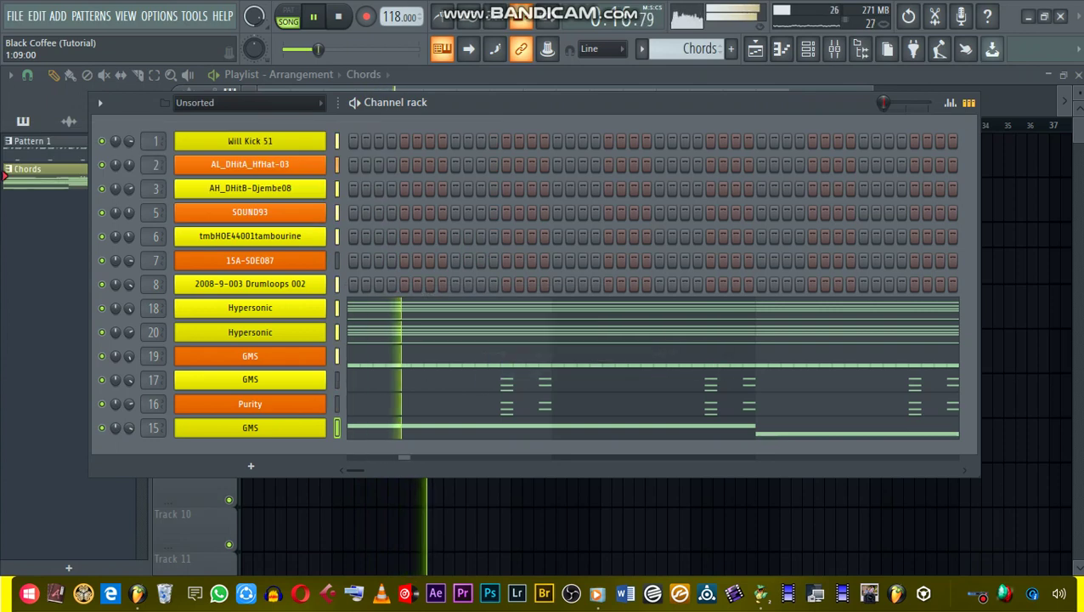
- Mute the Will Kick 51 channel and adjust the volume of the GMS channel 15 during playback, saving the project in between
left_click_drag(129, 427, 129, 422)
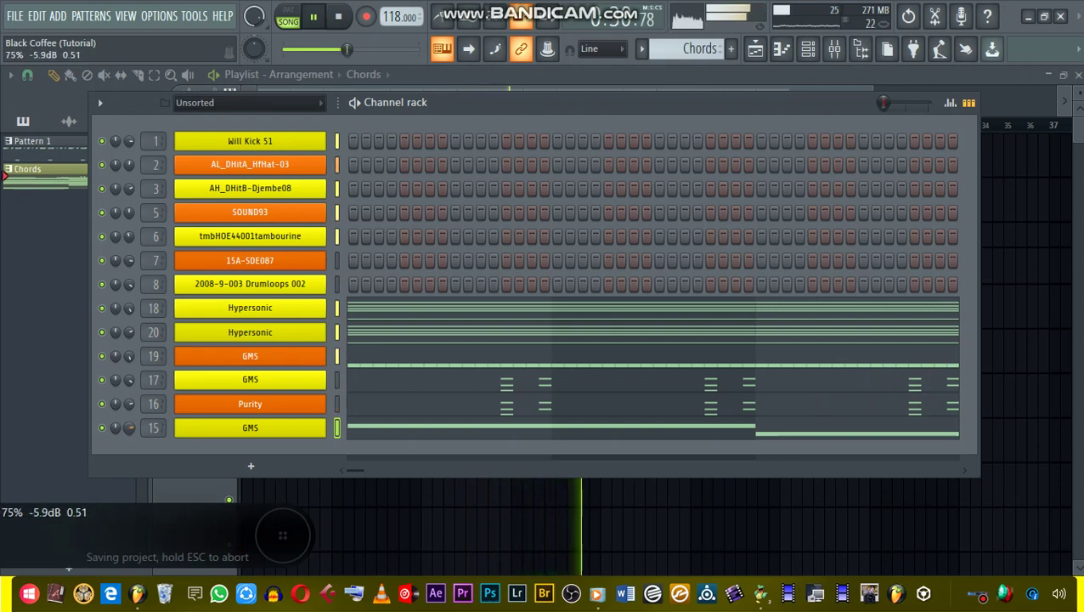
key("ctrl+s")
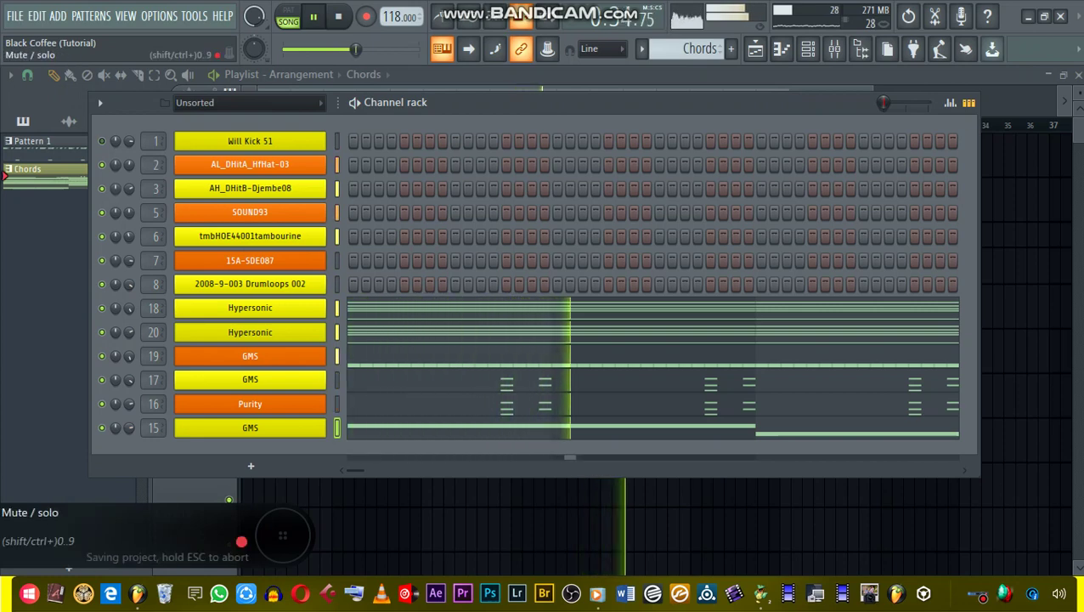
left_click_drag(129, 427, 129, 415)
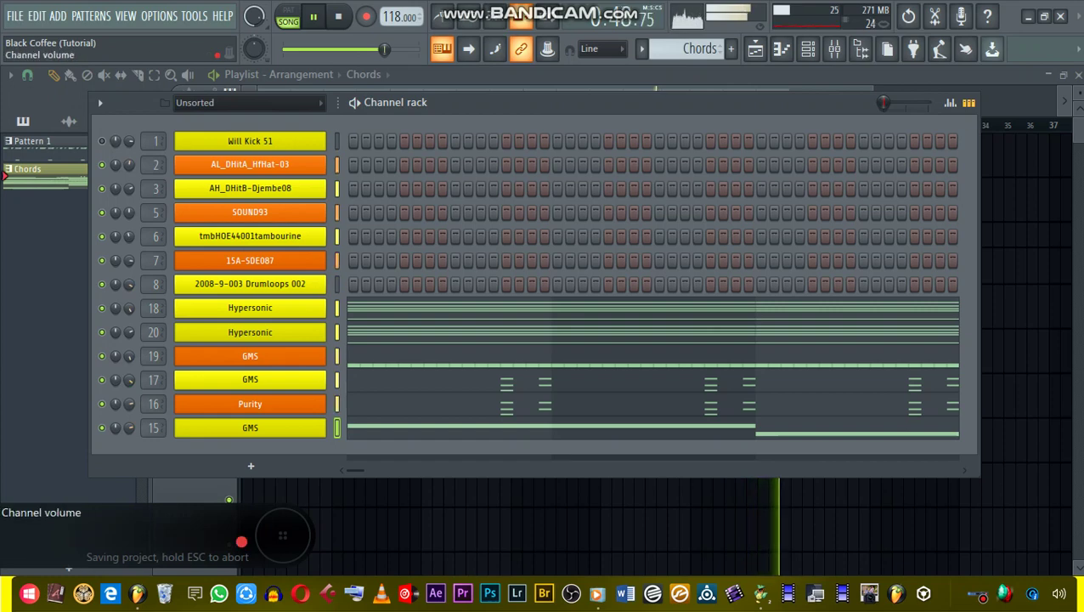
left_click_drag(129, 428, 129, 420)
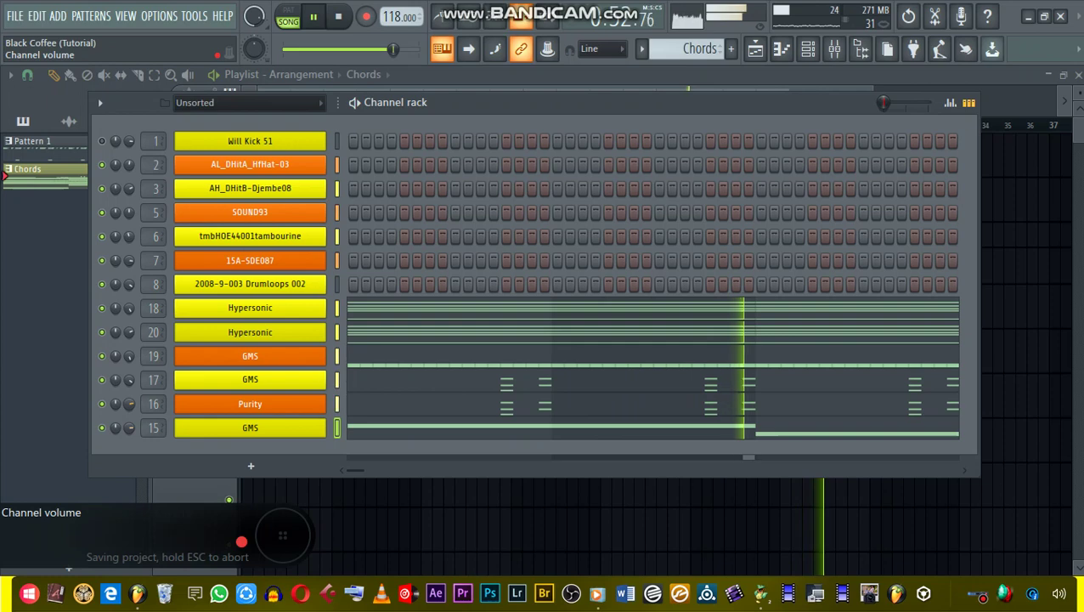
left_click_drag(130, 427, 129, 429)
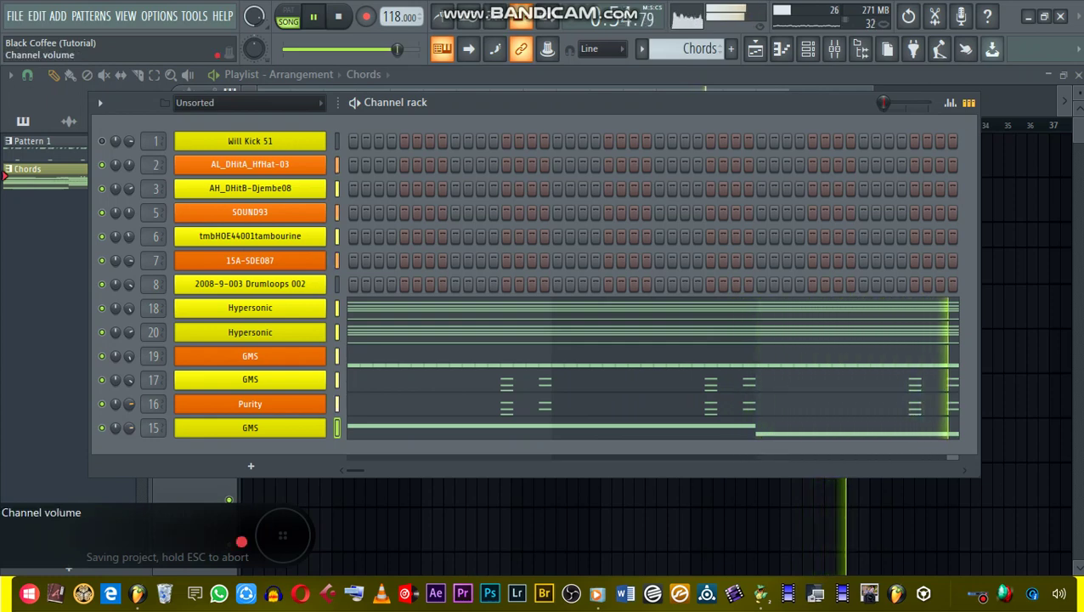